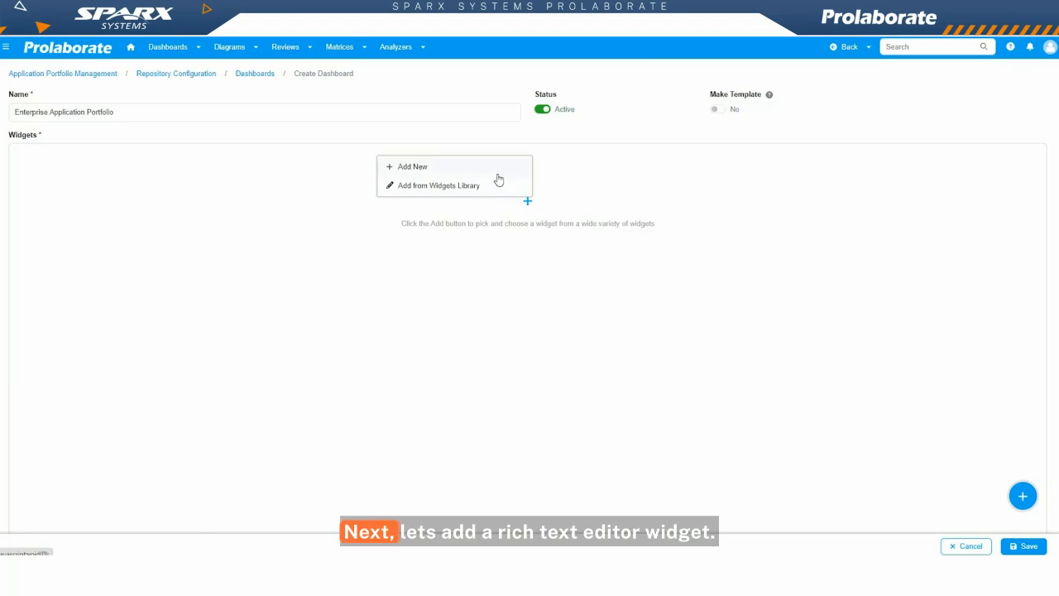
Add a rich text widget titled APM containing centred, formatted HTML text introducing Application Portfolio Management (APM), and save its content.
{"action": "left_click", "coordinate": [497, 173]}
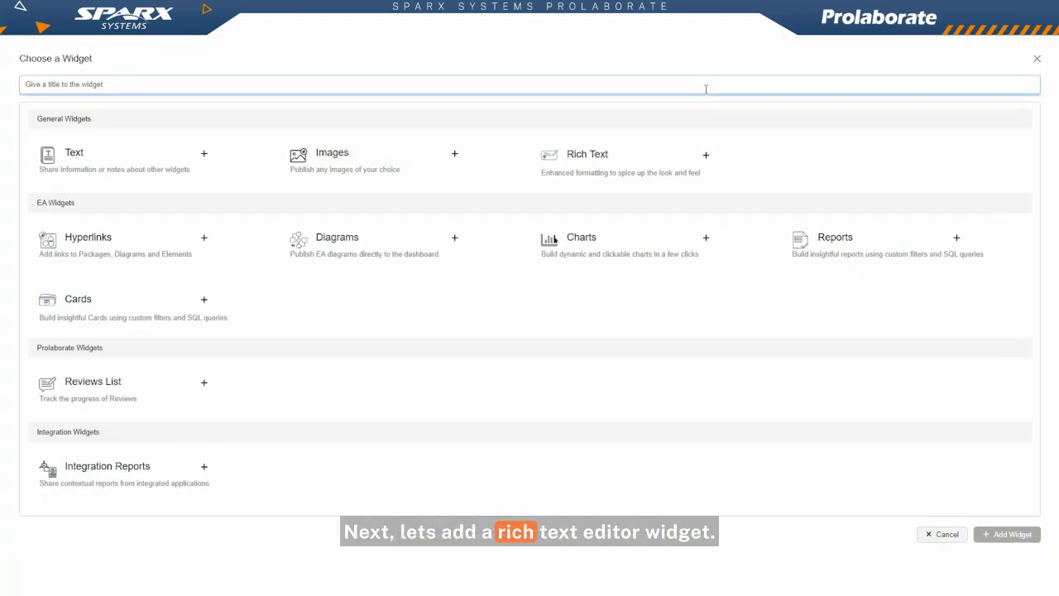
{"action": "left_click", "coordinate": [705, 156]}
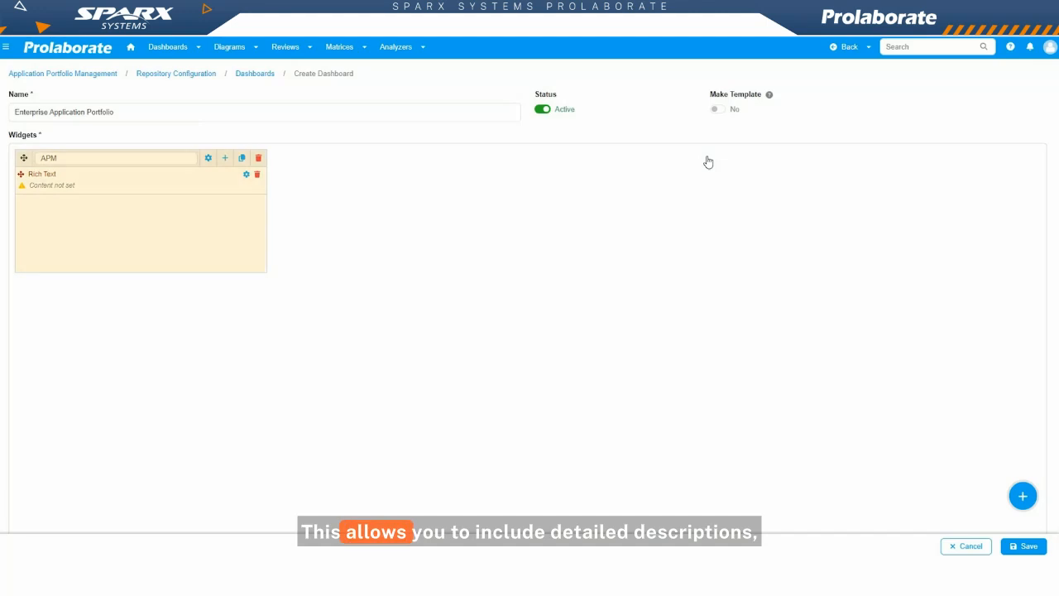
{"action": "type", "text": "<p style=\"text-align:center;\">     <span style=\"color:hsl(0,0%,90%);font-family:Verdana, Geneva, sans-serif;font-size:20px;\"><strong>Application Portfolio Management (APM)&nbsp;</strong></span> </p> <p style=\"text-align:center;\">     <span style=\"color:hsl(0,0%,90%);font-family:Verdana, Geneva, sans-serif;font-size:20px;\">One of the key focus areas of Enterprise Architecture, and has become a key priority to identify and track IT investments and transformations. &nbsp;</span> </p>"}
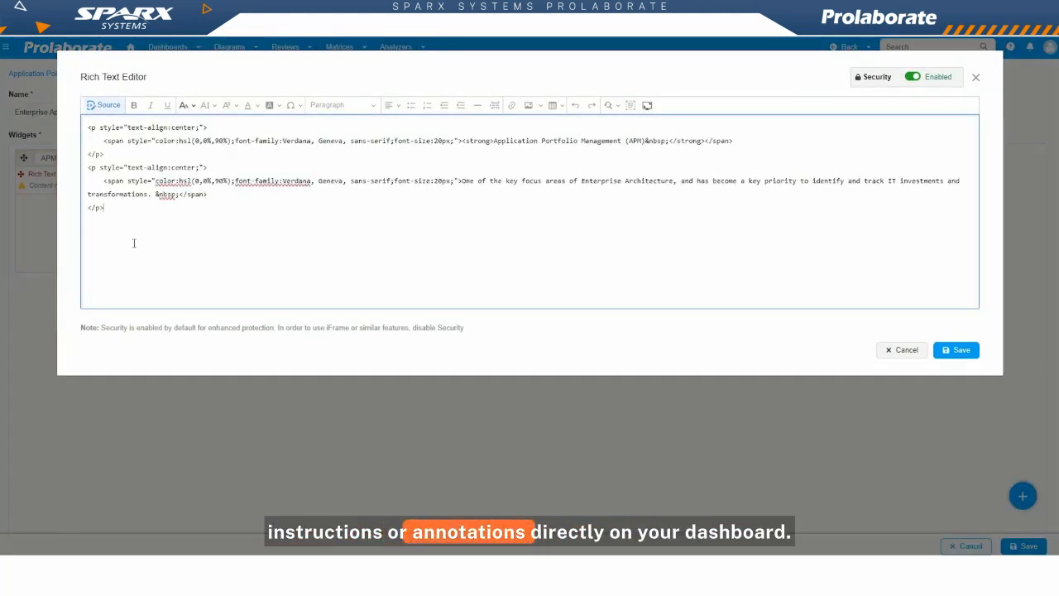
{"action": "left_click", "coordinate": [103, 105]}
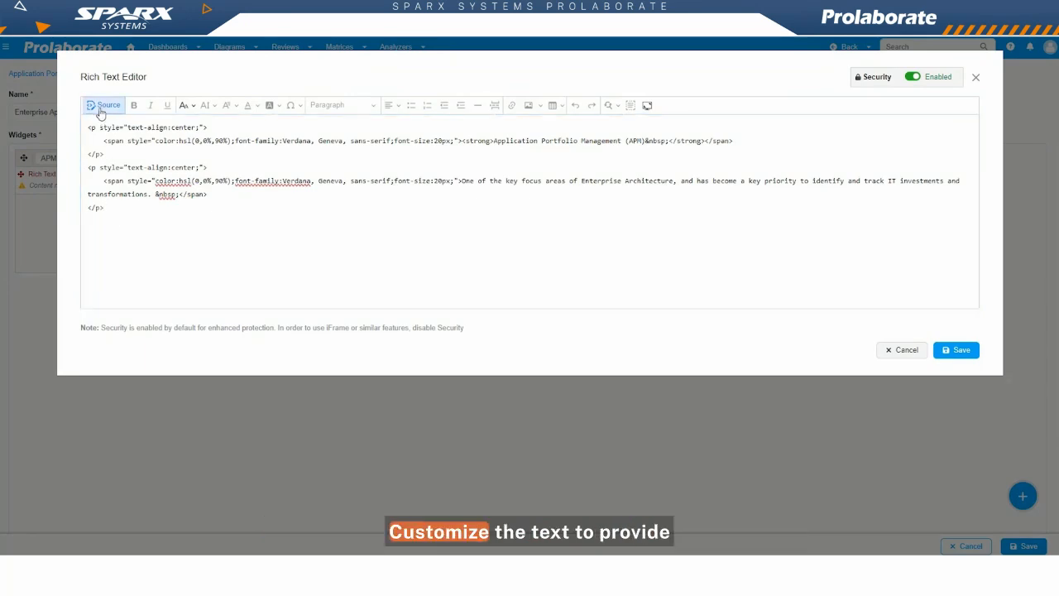
{"action": "left_click", "coordinate": [956, 350]}
Set the APM widget's title background and title text colours to #003c80.
{"action": "left_click", "coordinate": [208, 158]}
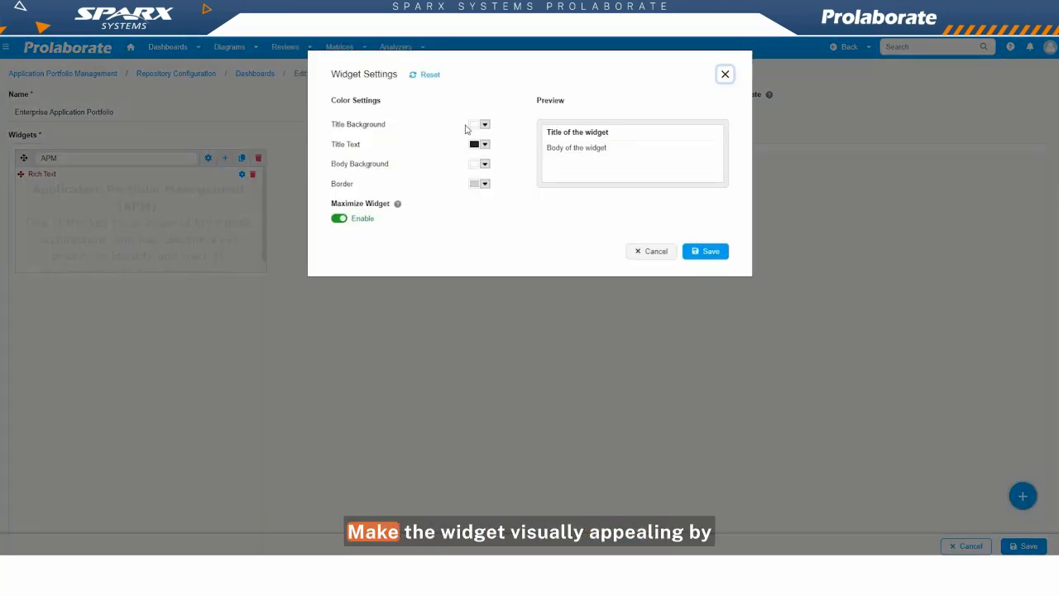
{"action": "left_click", "coordinate": [485, 124]}
{"action": "type", "text": "#003c80"}
{"action": "left_click_drag", "start_coordinate": [425, 161], "coordinate": [386, 181]}
{"action": "left_click", "coordinate": [504, 210]}
{"action": "left_click", "coordinate": [484, 144]}
{"action": "left_click", "coordinate": [427, 179]}
{"action": "key", "text": "ctrl+v"}
{"action": "left_click", "coordinate": [496, 205]}
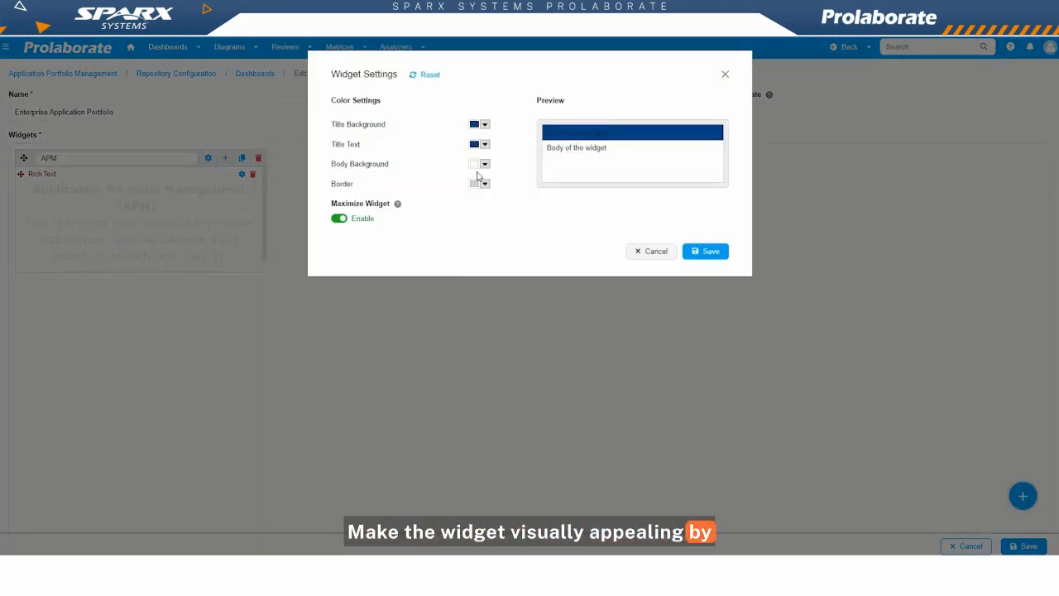
Apply the same blue to the APM widget's body background and border, and widen the widget across the full dashboard.
{"action": "left_click", "coordinate": [485, 164]}
{"action": "left_click_drag", "start_coordinate": [420, 84], "coordinate": [390, 85]}
{"action": "key", "text": "ctrl+v"}
{"action": "left_click", "coordinate": [500, 205]}
{"action": "left_click", "coordinate": [484, 184]}
{"action": "left_click", "coordinate": [708, 250]}
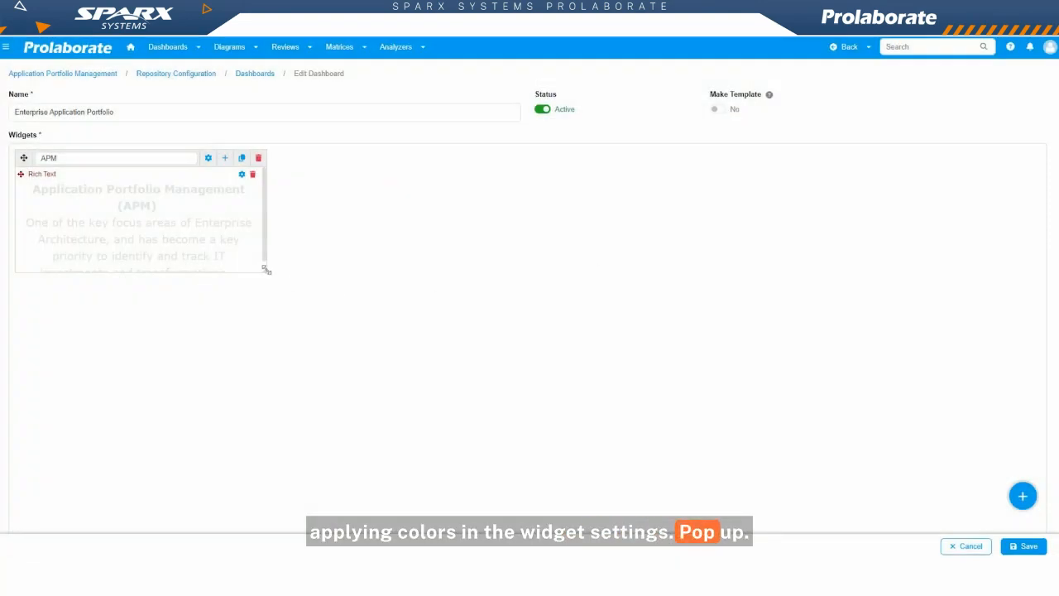
{"action": "left_click_drag", "start_coordinate": [268, 267], "coordinate": [945, 272]}
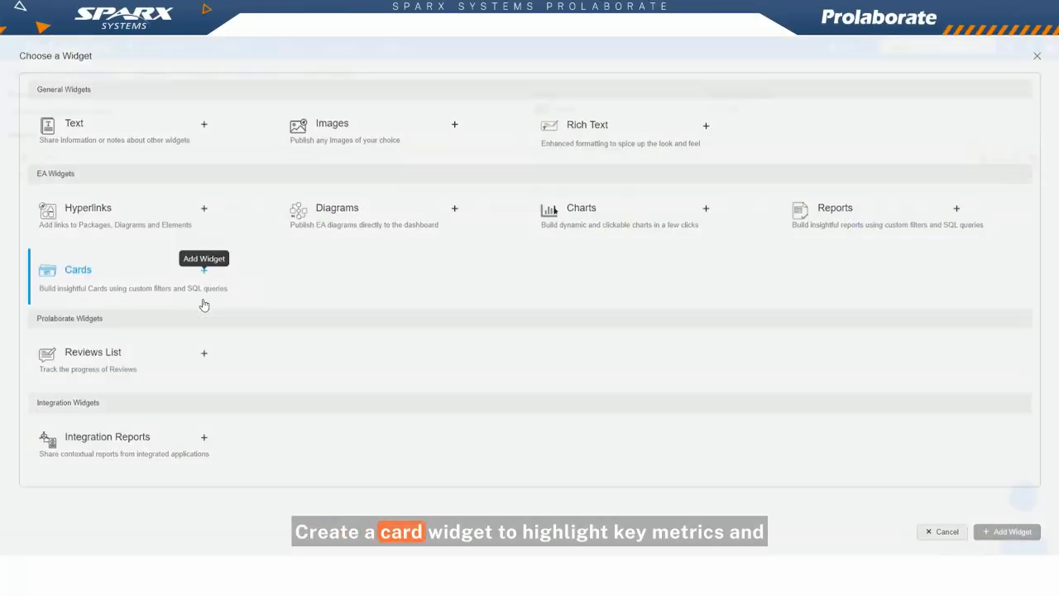
Create a query-based card titled Eliminate, defined as "Percentage of Eliminate Applications" with the Percentage symbol and custom font colours.
{"action": "left_click", "coordinate": [203, 299]}
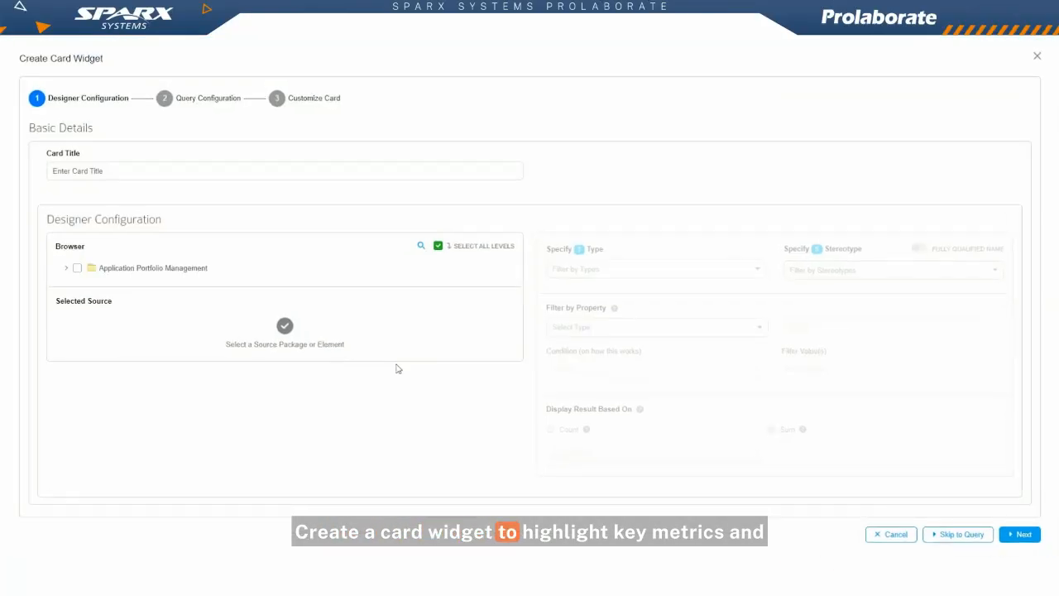
{"action": "left_click", "coordinate": [943, 535]}
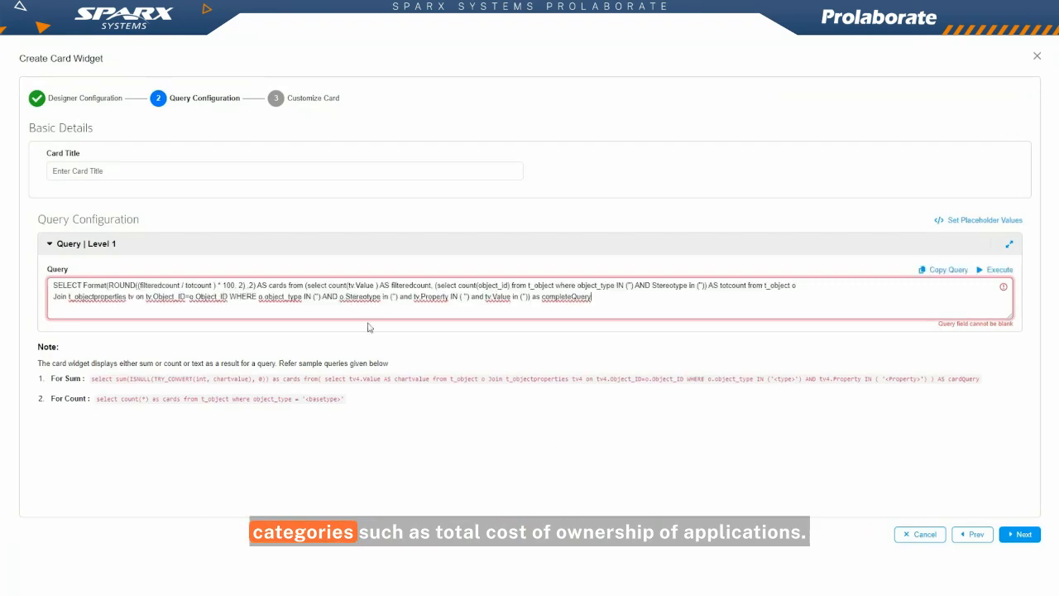
{"action": "left_click", "coordinate": [1019, 534]}
{"action": "left_click", "coordinate": [248, 260]}
{"action": "type", "text": "Percentage of Eliminate Applications"}
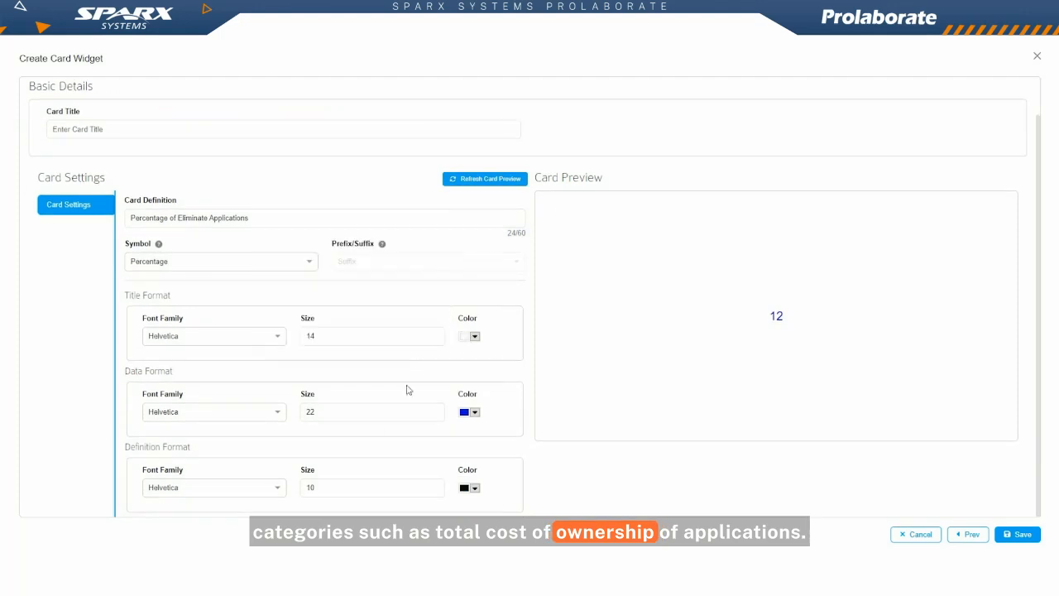
{"action": "left_click", "coordinate": [468, 411]}
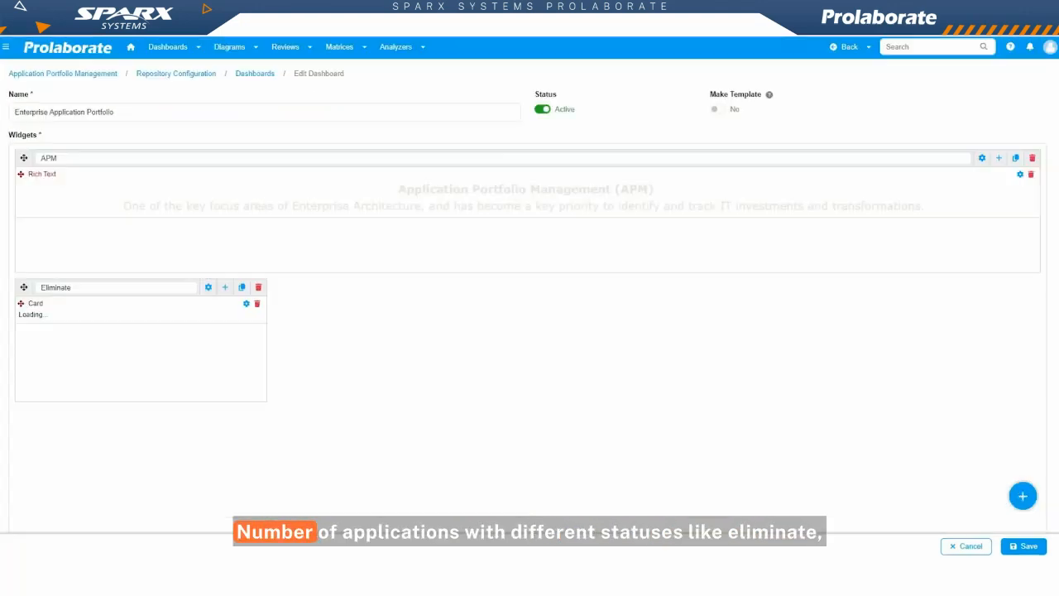
Colour the Eliminate card's title and body backgrounds dark blue, and narrow the card to about half its width.
{"action": "left_click", "coordinate": [208, 287]}
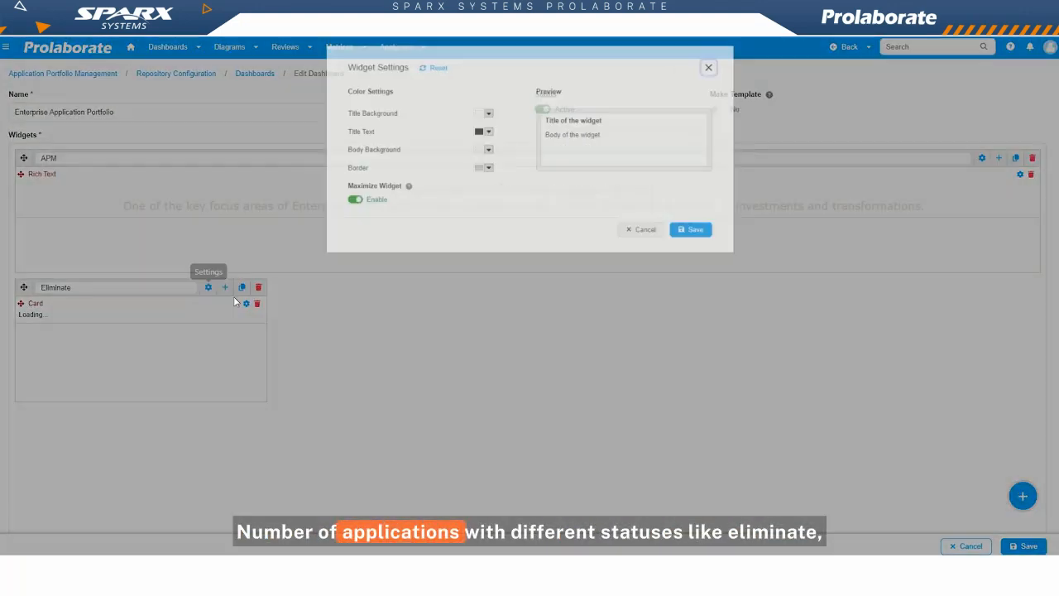
{"action": "left_click", "coordinate": [484, 124]}
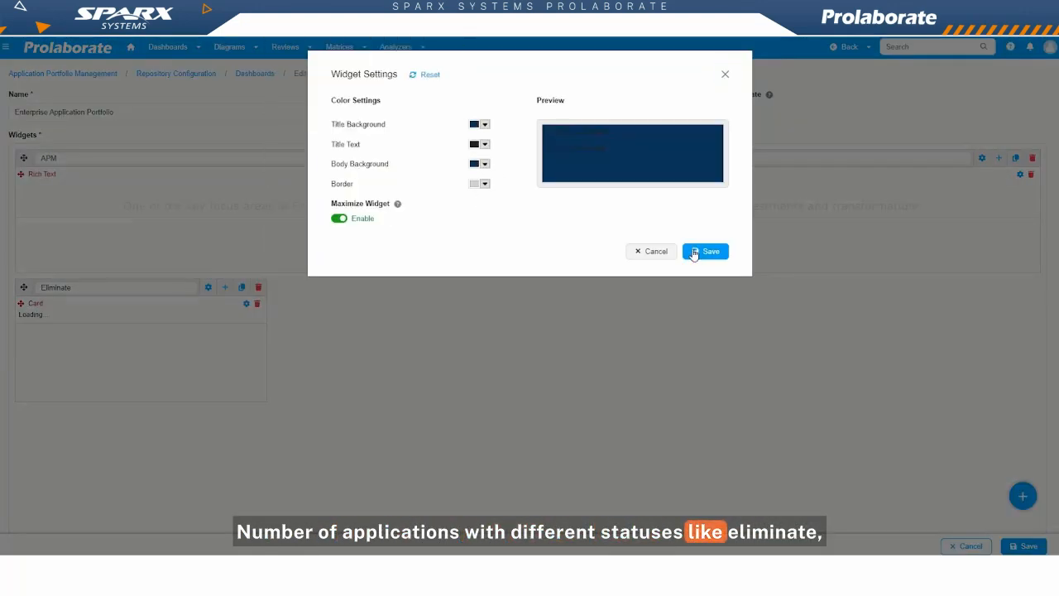
{"action": "left_click", "coordinate": [692, 251]}
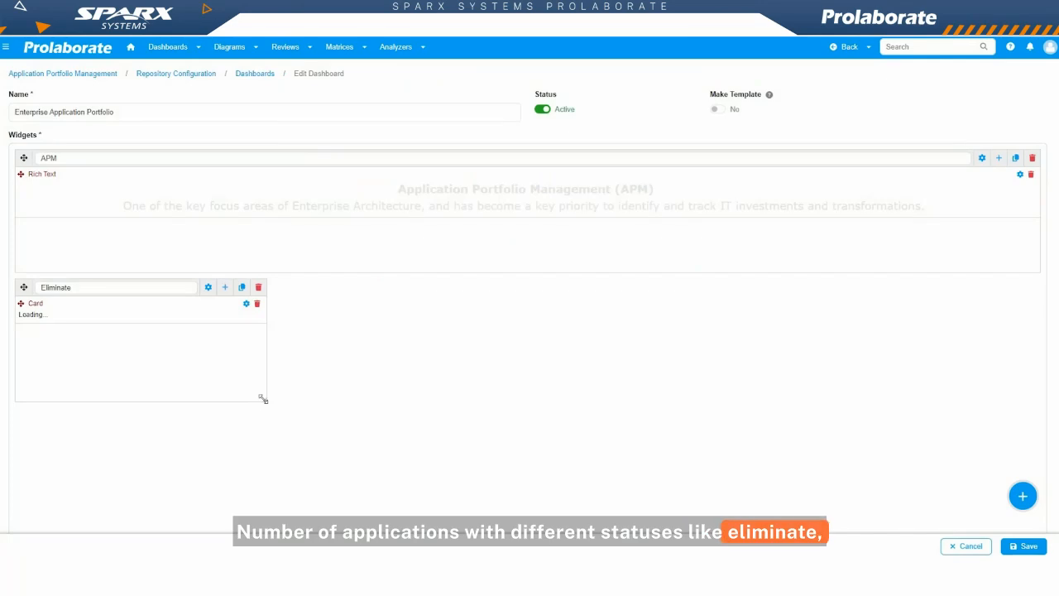
{"action": "left_click_drag", "start_coordinate": [261, 397], "coordinate": [135, 396]}
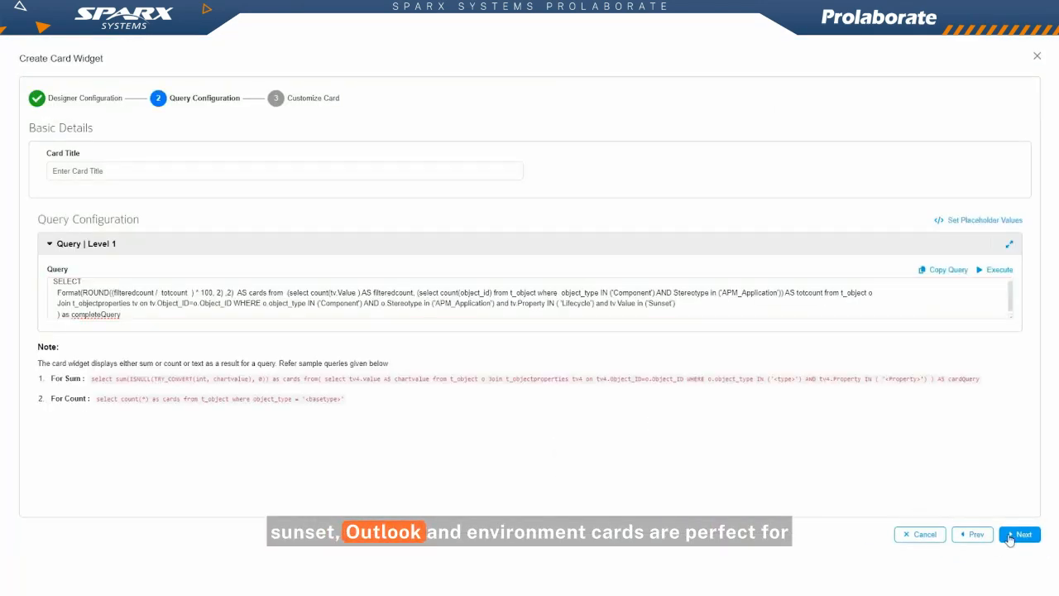
Define the Sunset card as "Percentage of Sunset Applications" with the Percentage symbol, and colour its title and body backgrounds teal.
{"action": "type", "text": "Sunset Applications"}
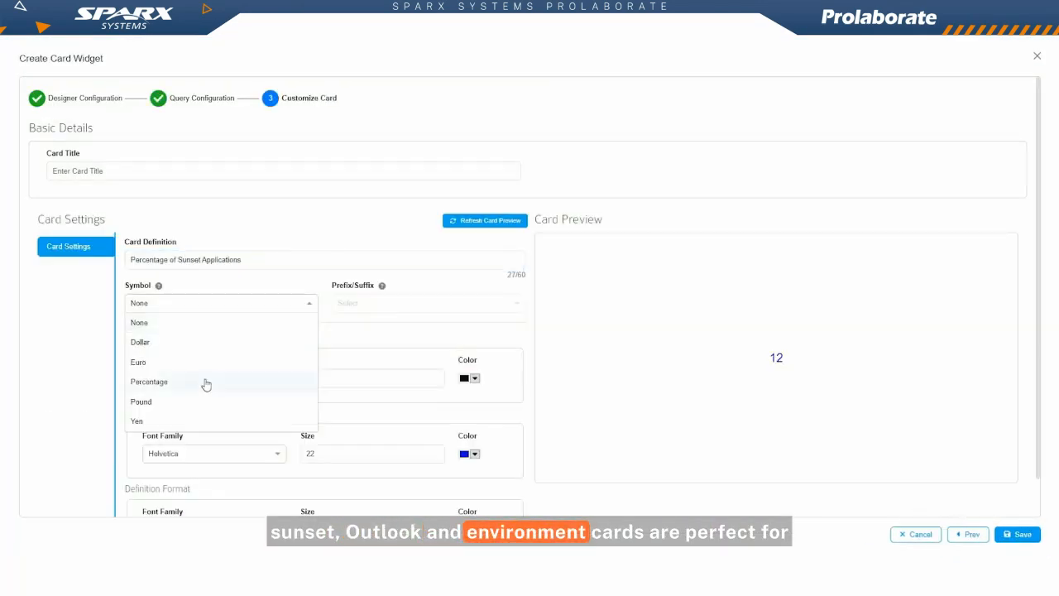
{"action": "left_click", "coordinate": [206, 383]}
{"action": "left_click", "coordinate": [473, 415]}
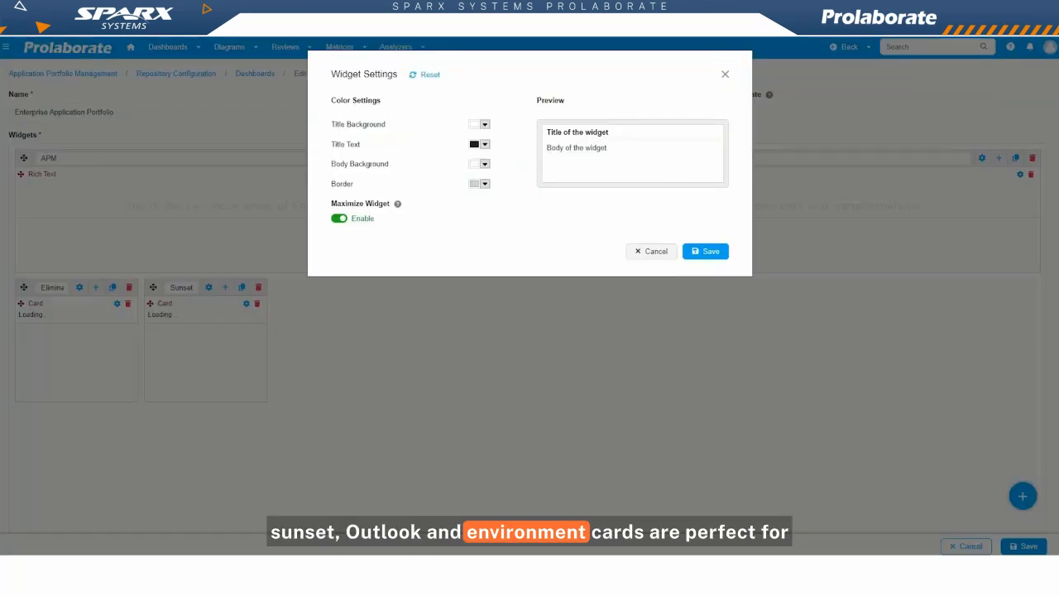
{"action": "left_click", "coordinate": [484, 124]}
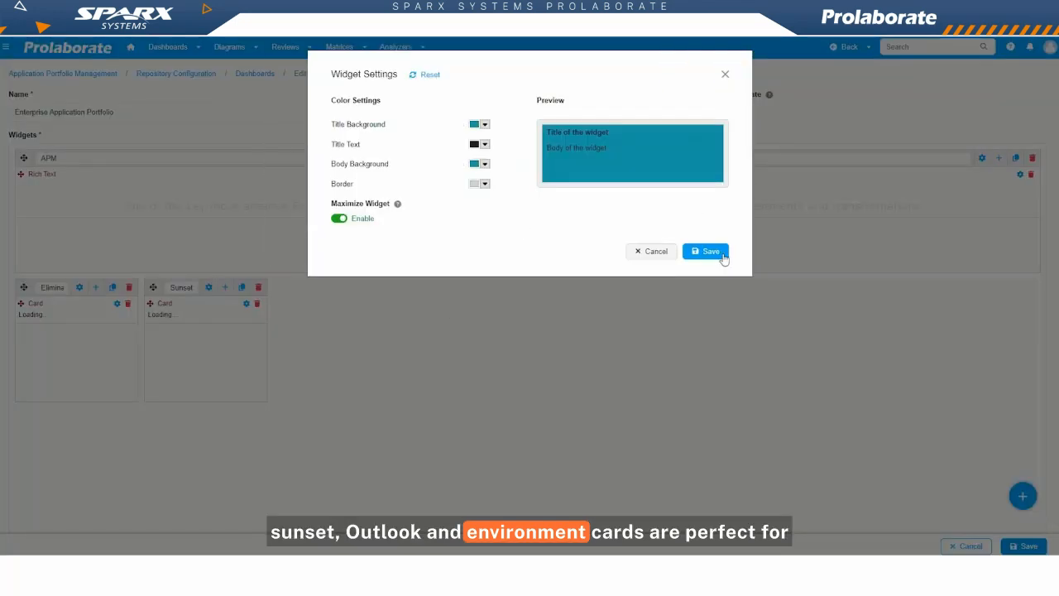
{"action": "left_click", "coordinate": [705, 250]}
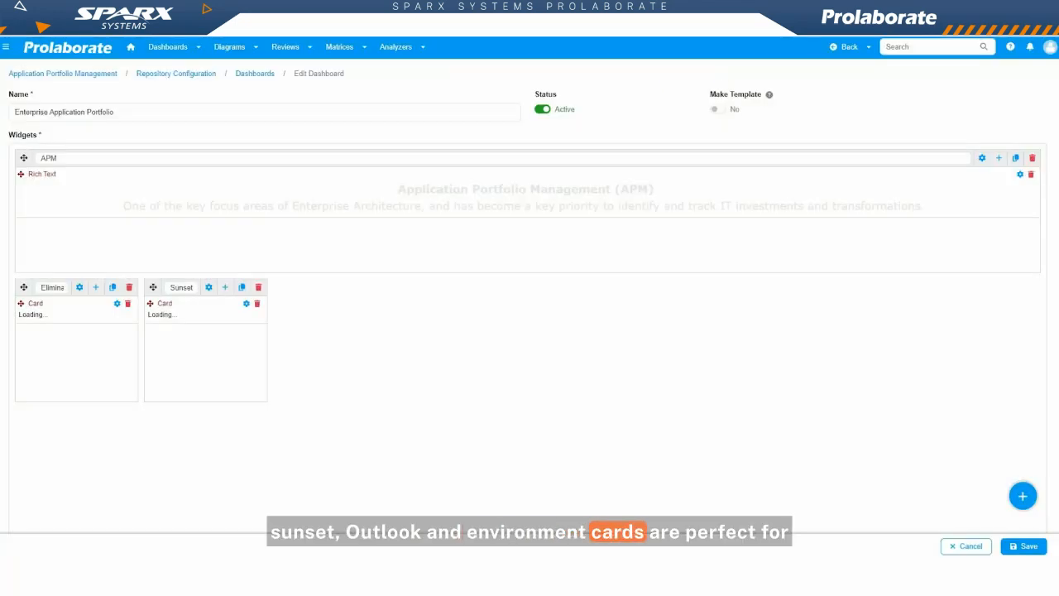
Create a TCO card from a package in Application Portfolio Management, defined for "Cloud Applications" with a Dollar prefix.
{"action": "left_click", "coordinate": [1023, 495]}
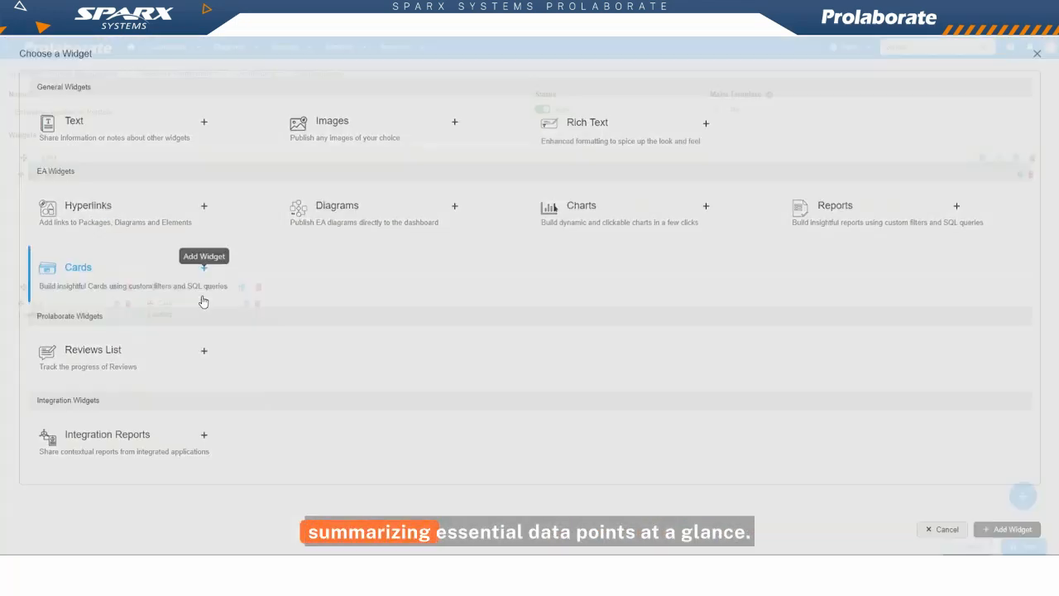
{"action": "left_click", "coordinate": [204, 271]}
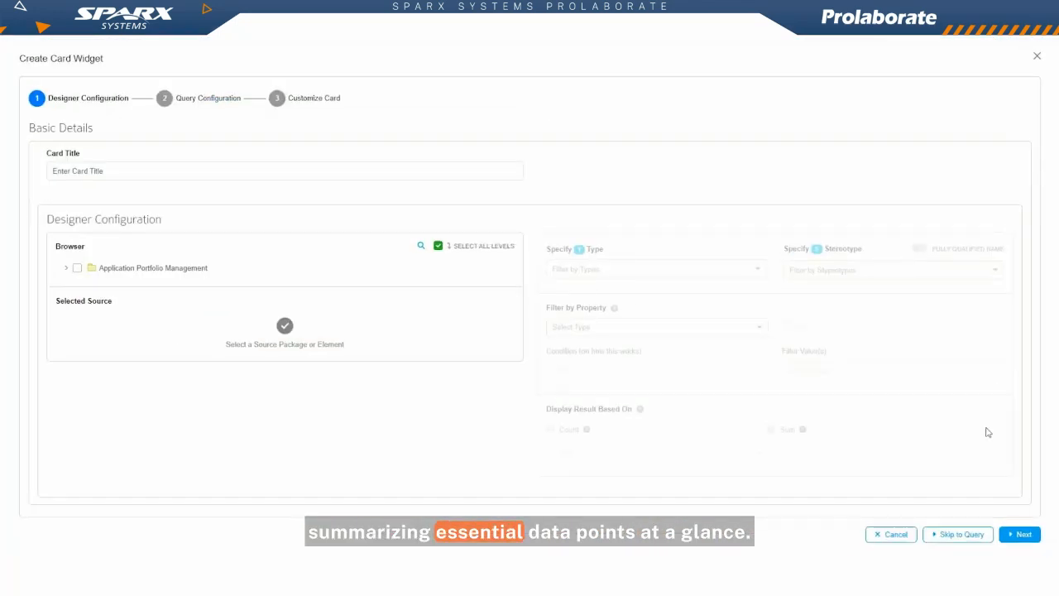
{"action": "left_click", "coordinate": [66, 267]}
{"action": "left_click", "coordinate": [79, 302]}
{"action": "left_click", "coordinate": [200, 338]}
{"action": "left_click", "coordinate": [651, 327]}
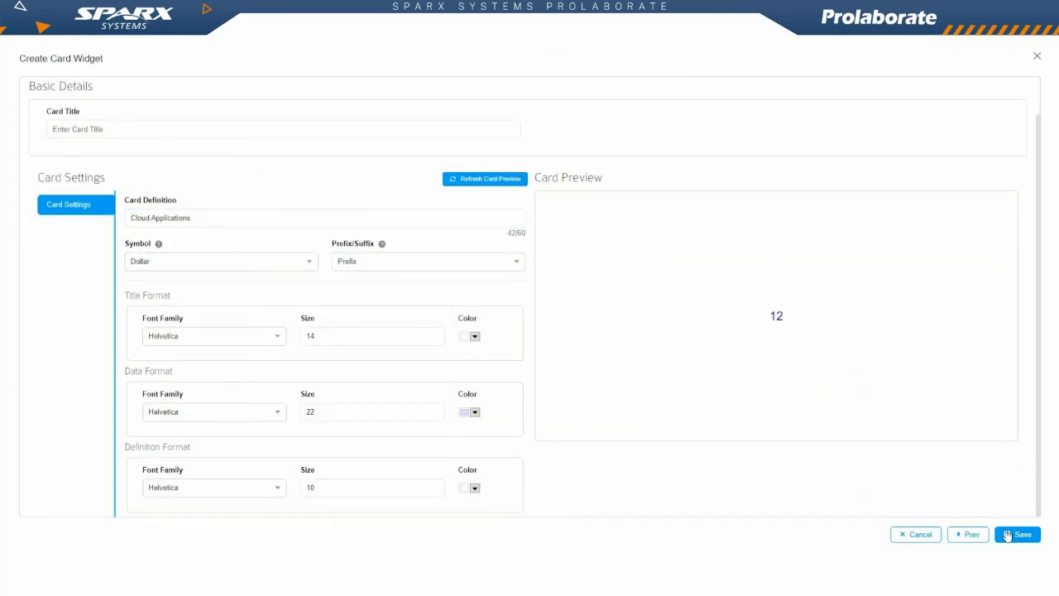
{"action": "left_click", "coordinate": [1019, 534]}
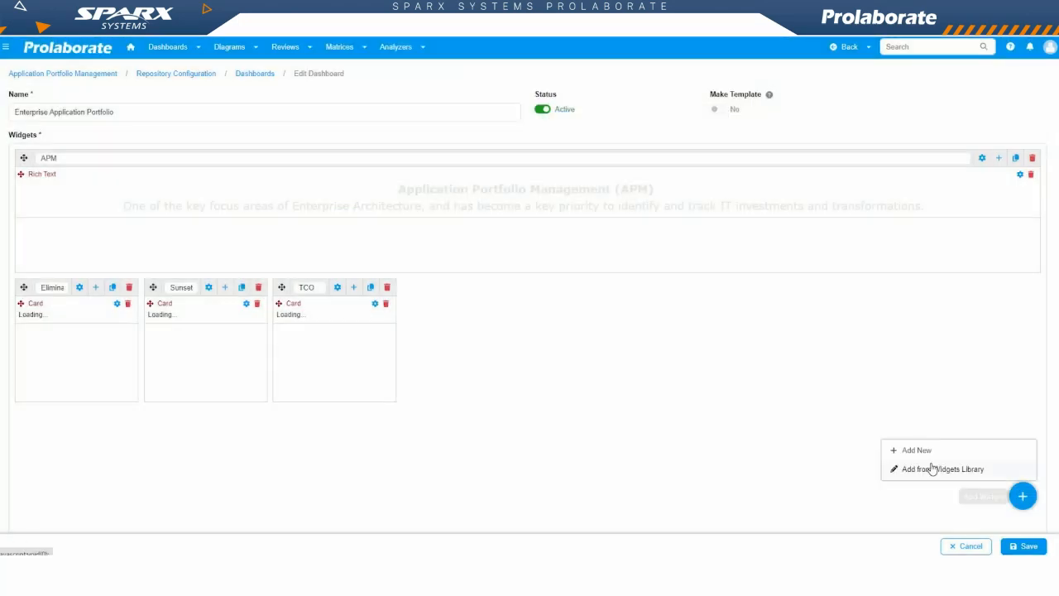
Add Outlook and Environment card widgets beside the TCO card and start adding another widget.
{"action": "left_click", "coordinate": [933, 468]}
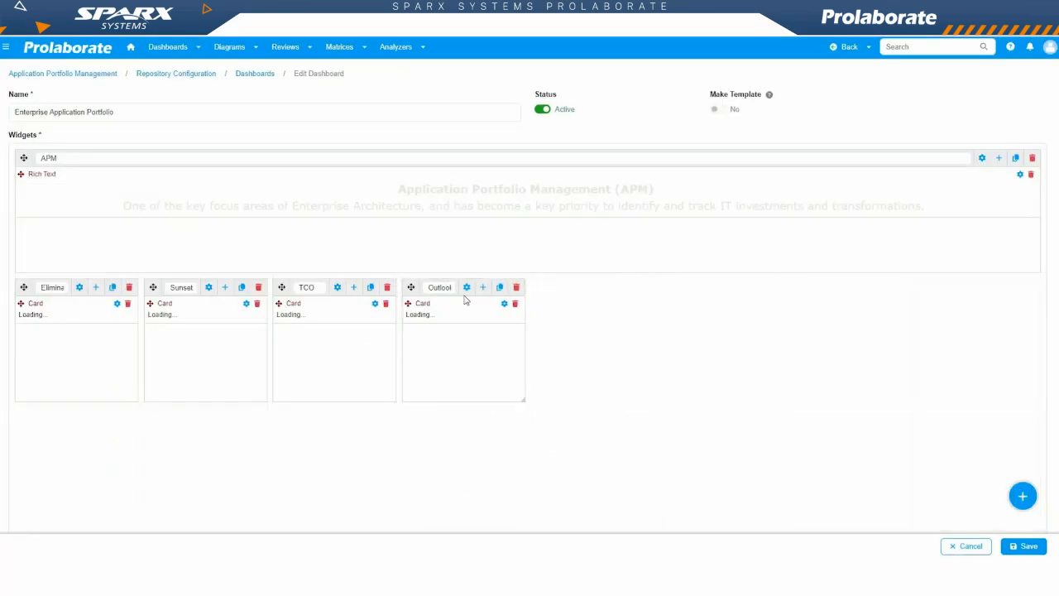
{"action": "left_click", "coordinate": [467, 287]}
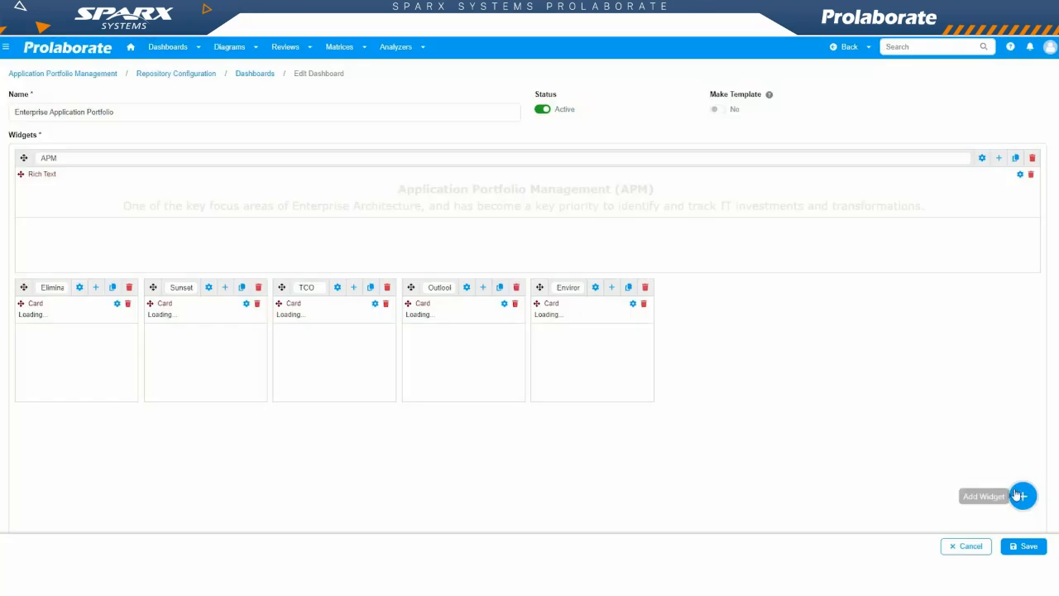
{"action": "left_click", "coordinate": [1020, 496]}
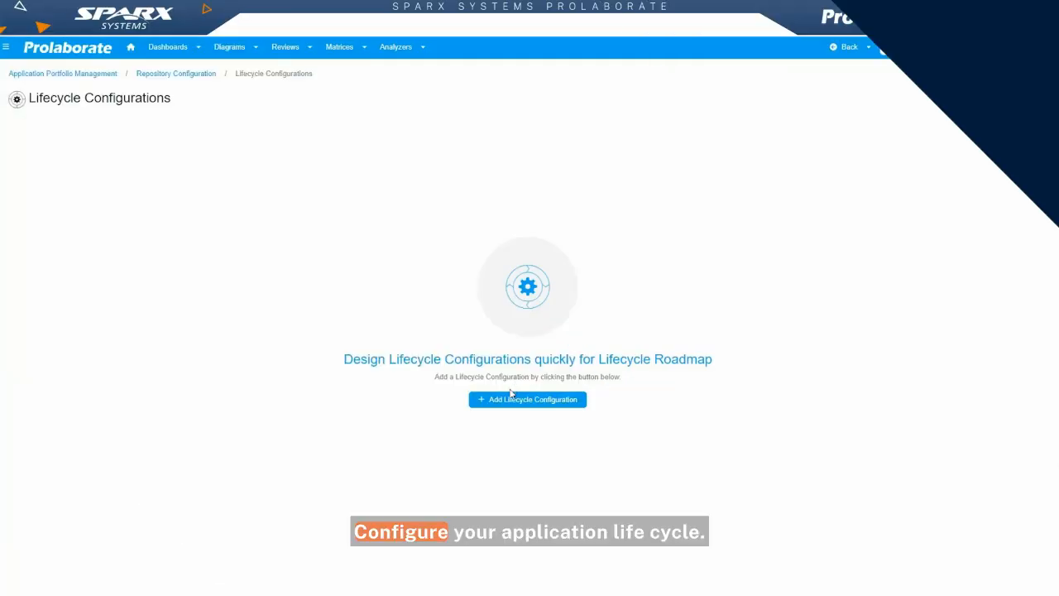
Create a lifecycle configuration named Application Lifecycle with modeling language APM and stereotype APM_Application.
{"action": "left_click", "coordinate": [510, 397]}
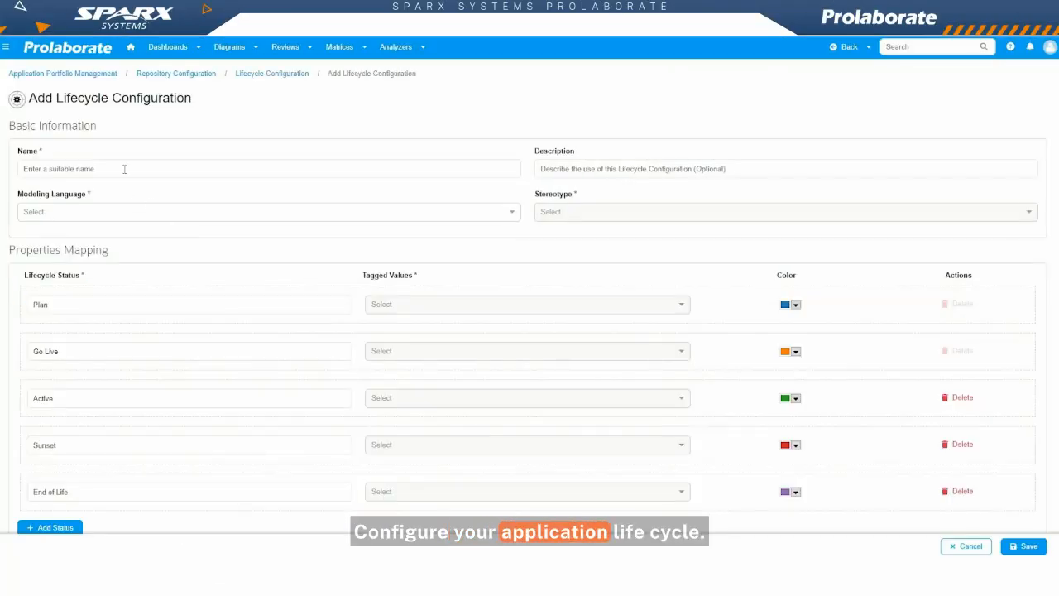
{"action": "type", "text": "Application Lifecycle"}
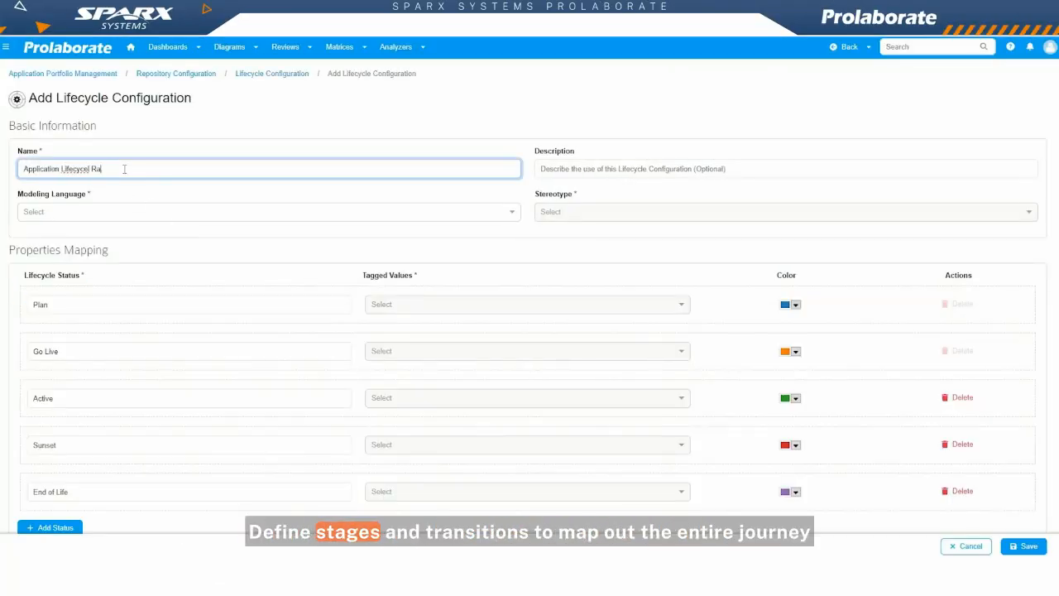
{"action": "left_click", "coordinate": [162, 214]}
{"action": "left_click", "coordinate": [124, 232]}
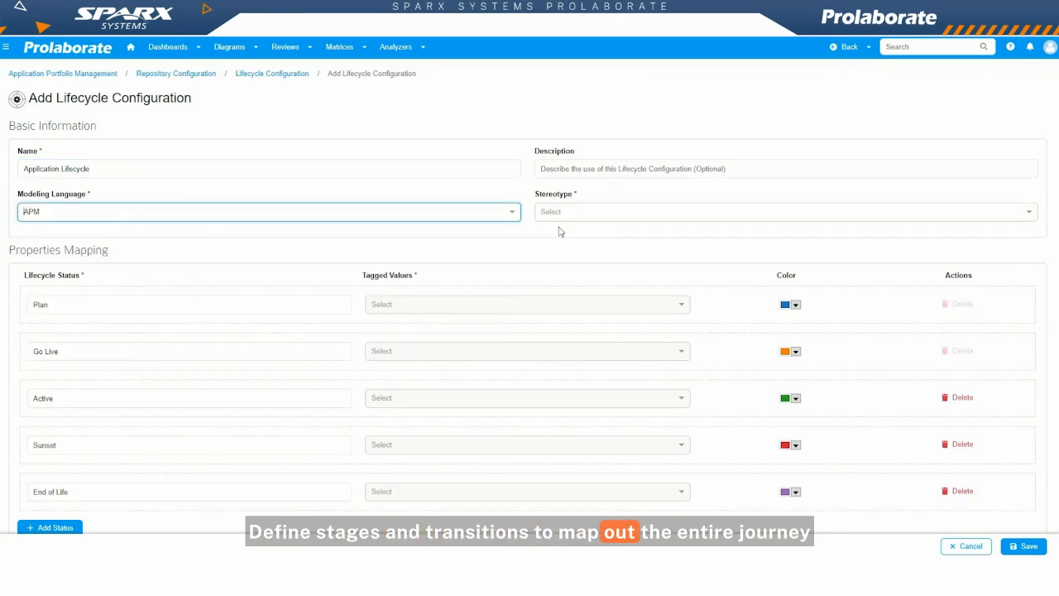
{"action": "left_click", "coordinate": [562, 215]}
{"action": "left_click", "coordinate": [570, 232]}
Map the Plan, Go Live, Active, Sunset and End of Life statuses to their matching tagged values and save the configuration.
{"action": "left_click", "coordinate": [419, 303]}
{"action": "left_click", "coordinate": [405, 323]}
{"action": "left_click", "coordinate": [394, 348]}
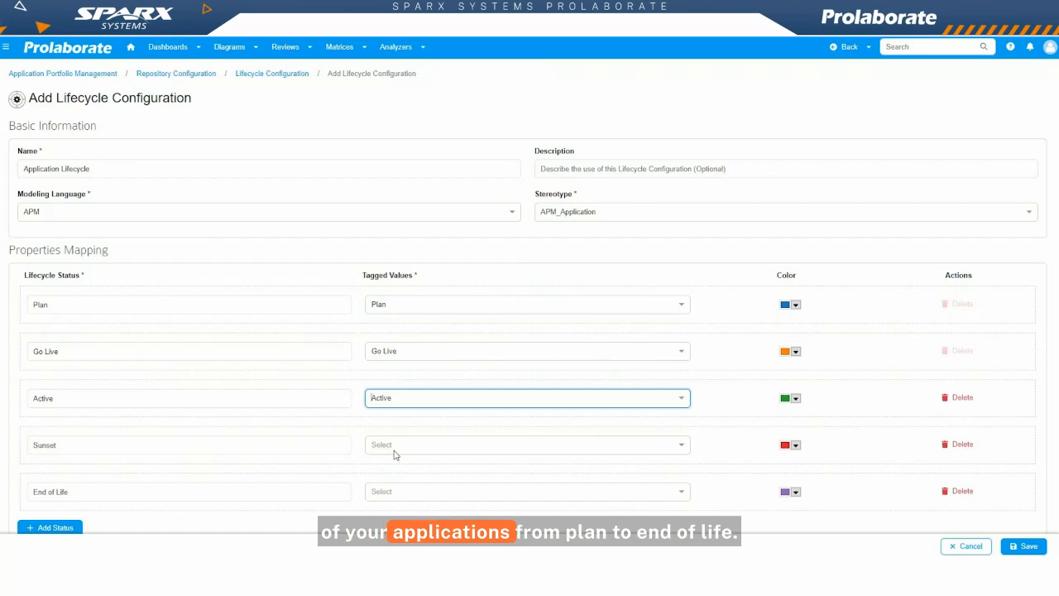
{"action": "left_click", "coordinate": [1012, 543]}
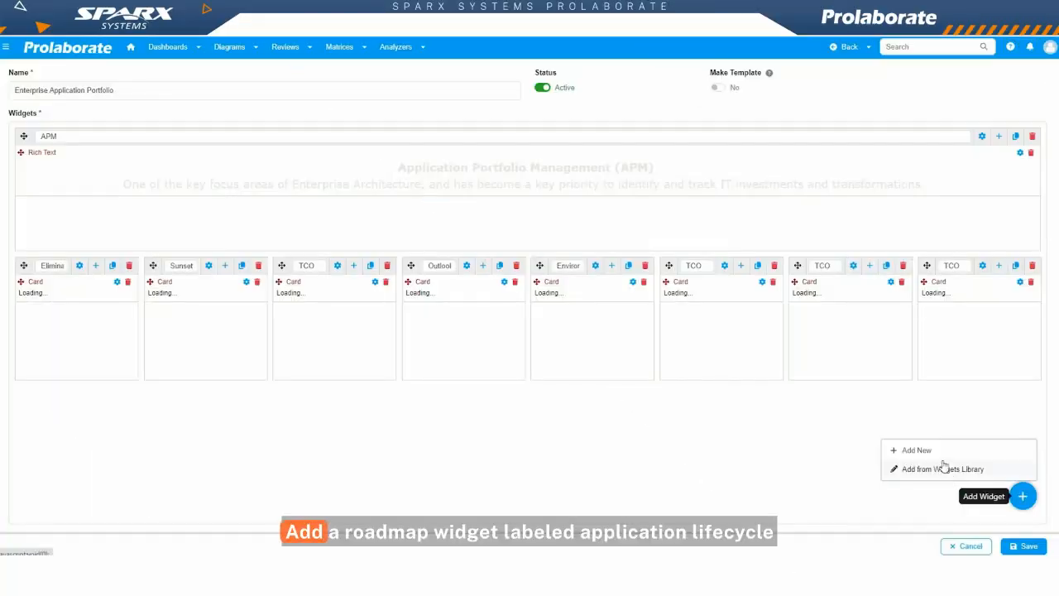
Add a rich text widget titled Application Lifecycle Roadmap with a heading and lifecycle description, and widen it to span five cards.
{"action": "left_click", "coordinate": [941, 471]}
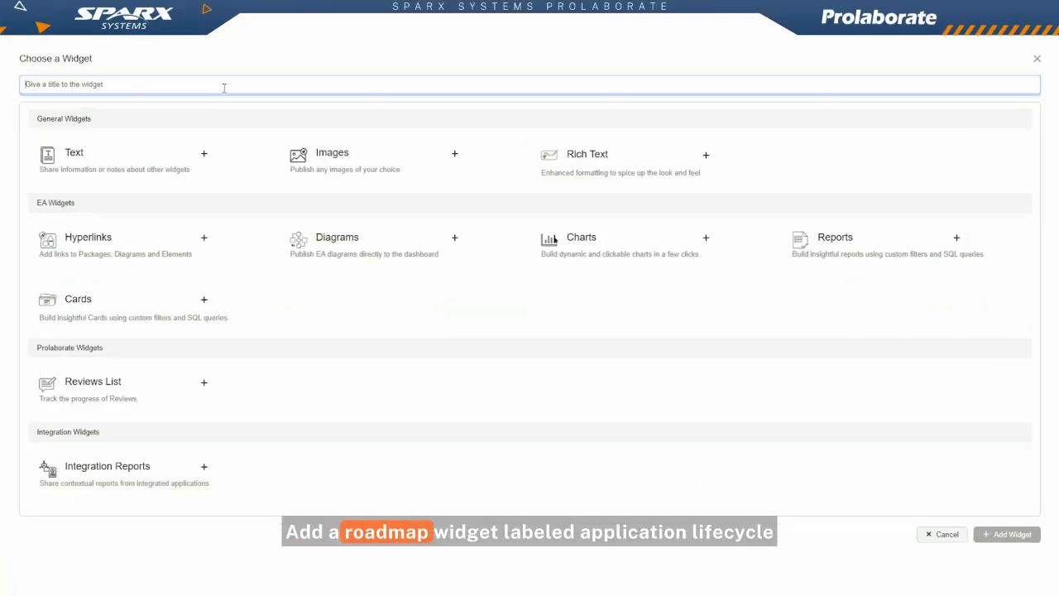
{"action": "type", "text": "Application Lifecycle Roadmap"}
{"action": "left_click", "coordinate": [657, 158]}
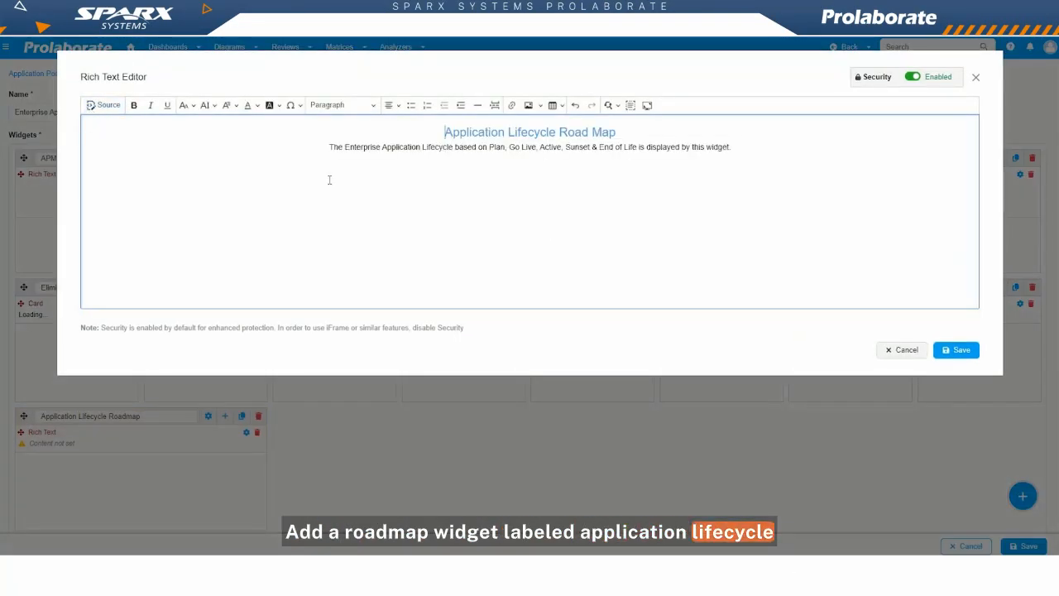
{"action": "left_click", "coordinate": [957, 350]}
{"action": "left_click_drag", "start_coordinate": [263, 504], "coordinate": [653, 503]}
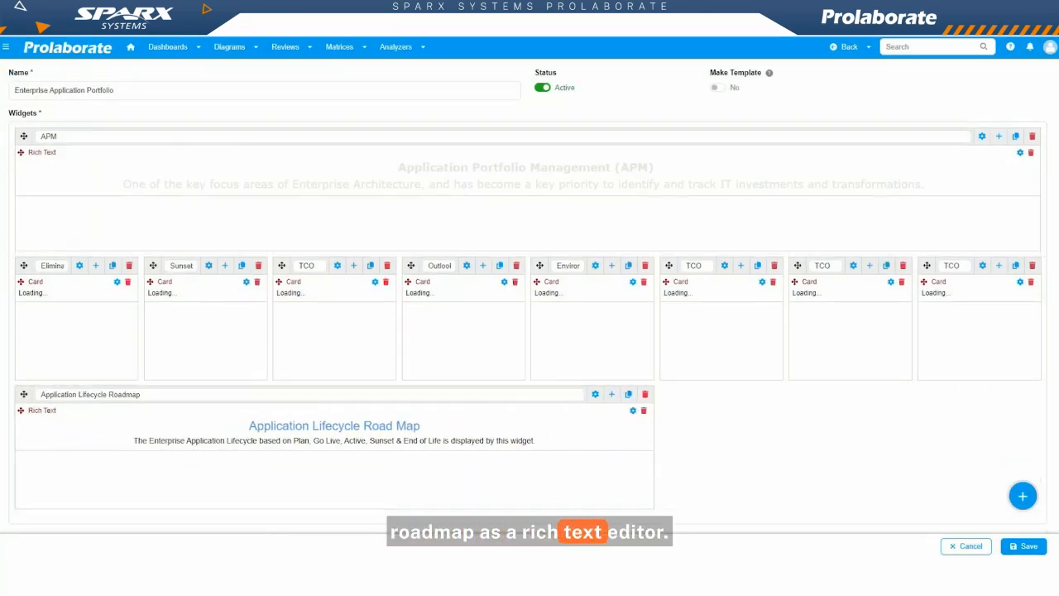
Add a Lifecycle Road Map chart inside the Application Lifecycle Roadmap widget, using the Configure Now build option.
{"action": "scroll", "coordinate": [673, 468], "scroll_direction": "down", "scroll_amount": 3}
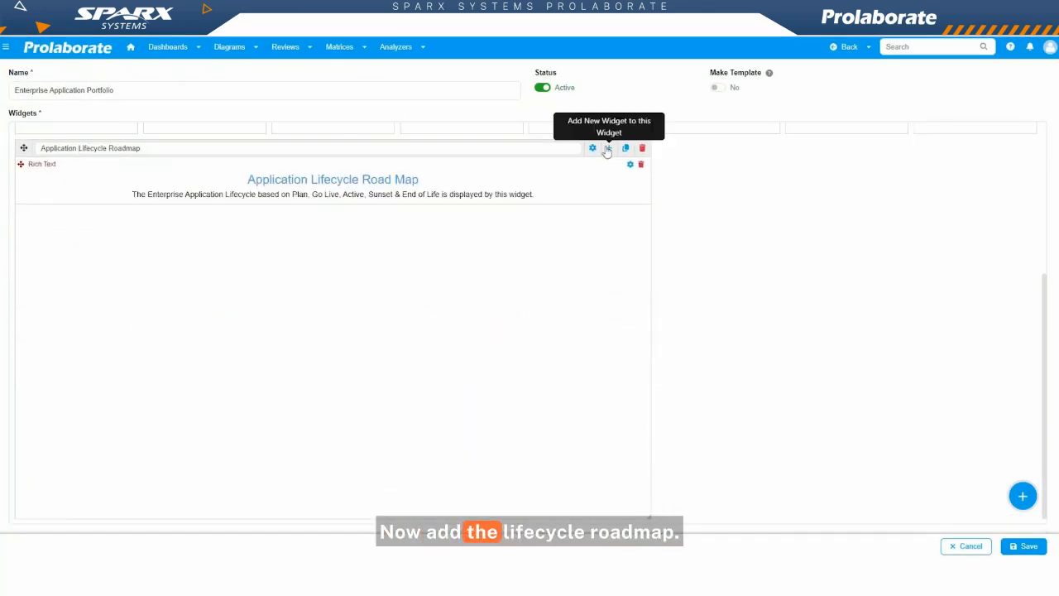
{"action": "left_click", "coordinate": [607, 146]}
{"action": "left_click", "coordinate": [707, 226]}
{"action": "left_click", "coordinate": [689, 297]}
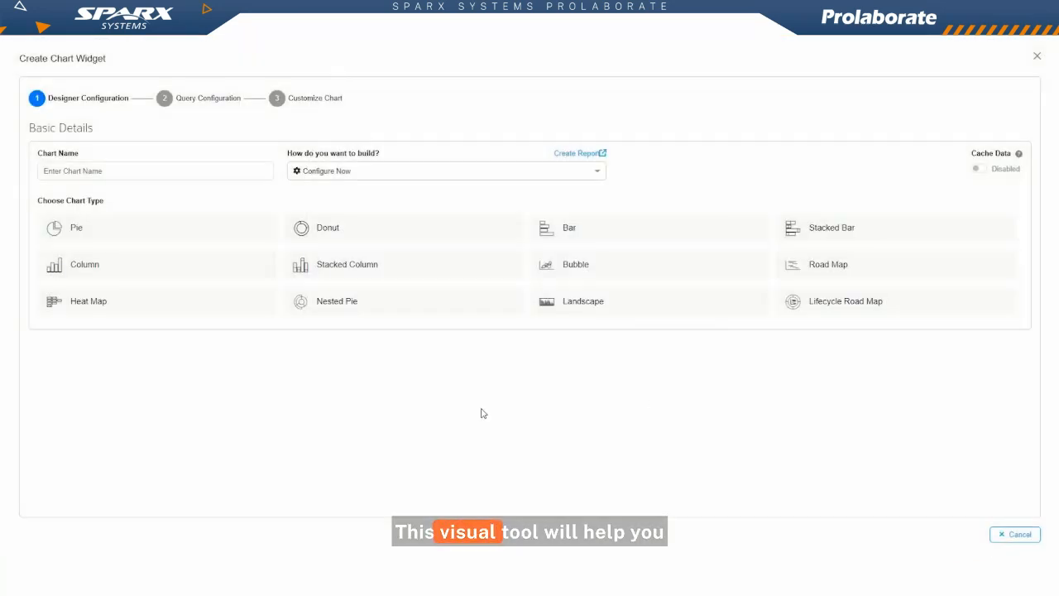
{"action": "left_click", "coordinate": [819, 309]}
Set the Application Inventory package as the roadmap chart's source, choose its stereotype, and save the chart.
{"action": "left_click", "coordinate": [46, 399]}
{"action": "left_click", "coordinate": [61, 434]}
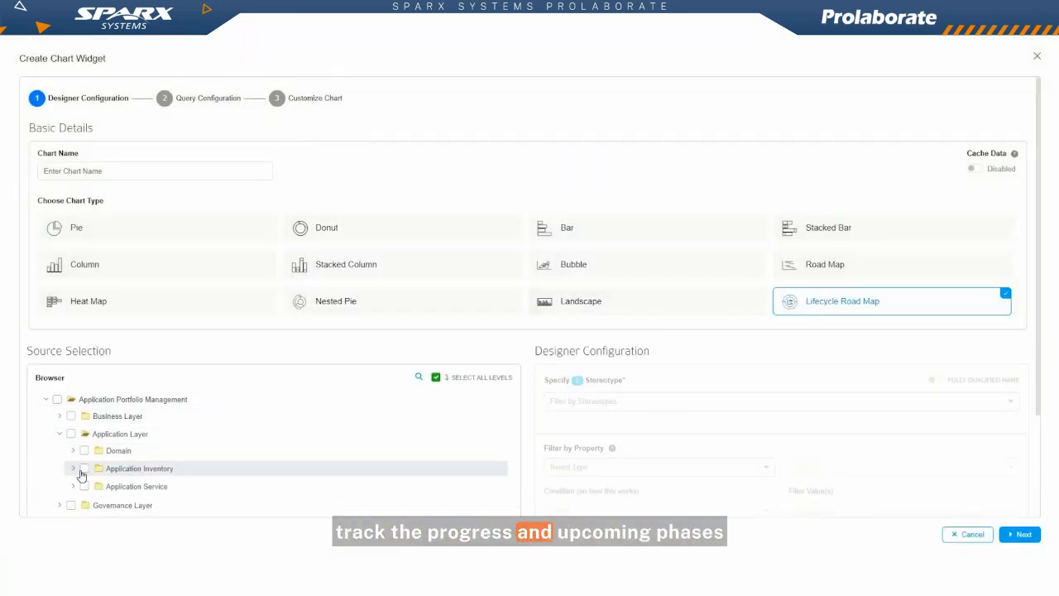
{"action": "left_click", "coordinate": [73, 469]}
{"action": "left_click", "coordinate": [85, 469]}
{"action": "left_click", "coordinate": [620, 402]}
{"action": "left_click", "coordinate": [621, 426]}
{"action": "scroll", "coordinate": [633, 437], "scroll_direction": "down", "scroll_amount": 3}
{"action": "left_click", "coordinate": [1020, 534]}
{"action": "left_click", "coordinate": [1020, 534]}
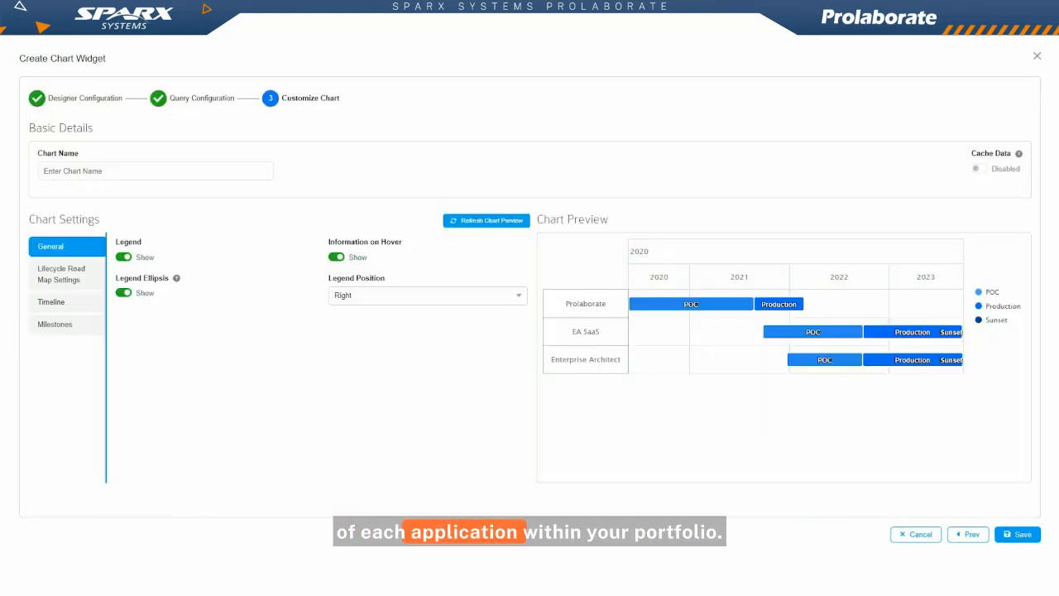
{"action": "left_click", "coordinate": [1019, 534]}
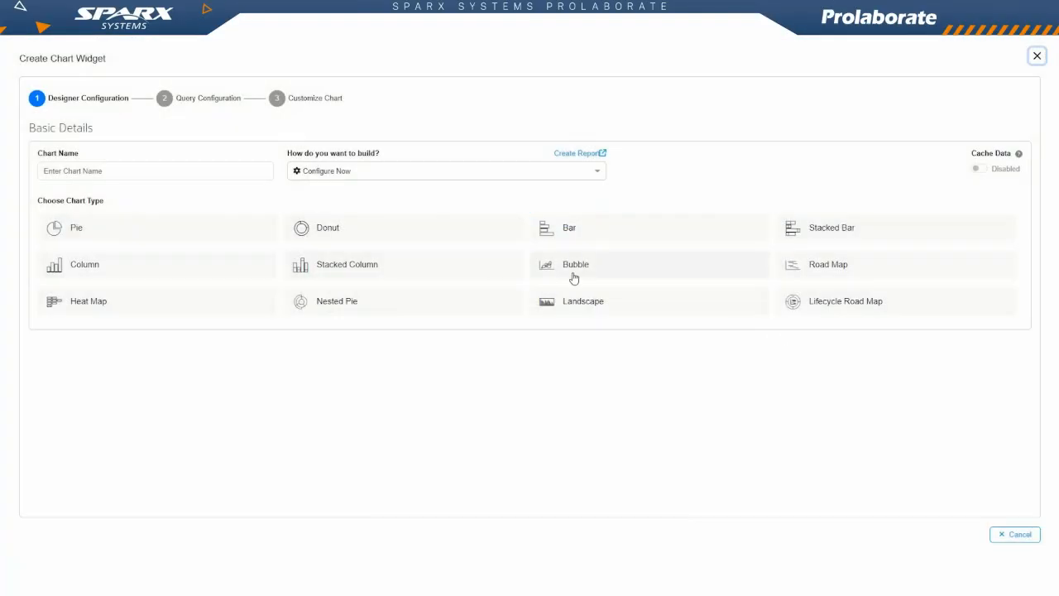
Configure a Bubble chart of Application Inventory's APM_Application elements with the Functional Fit tagged value on the X-axis.
{"action": "left_click", "coordinate": [576, 276]}
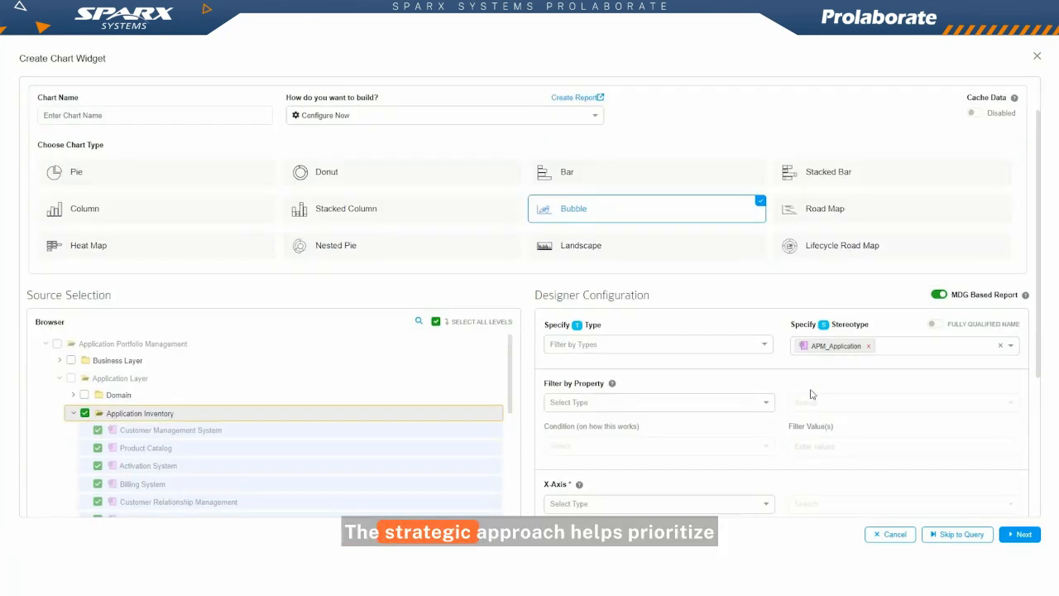
{"action": "scroll", "coordinate": [828, 399], "scroll_direction": "down", "scroll_amount": 2}
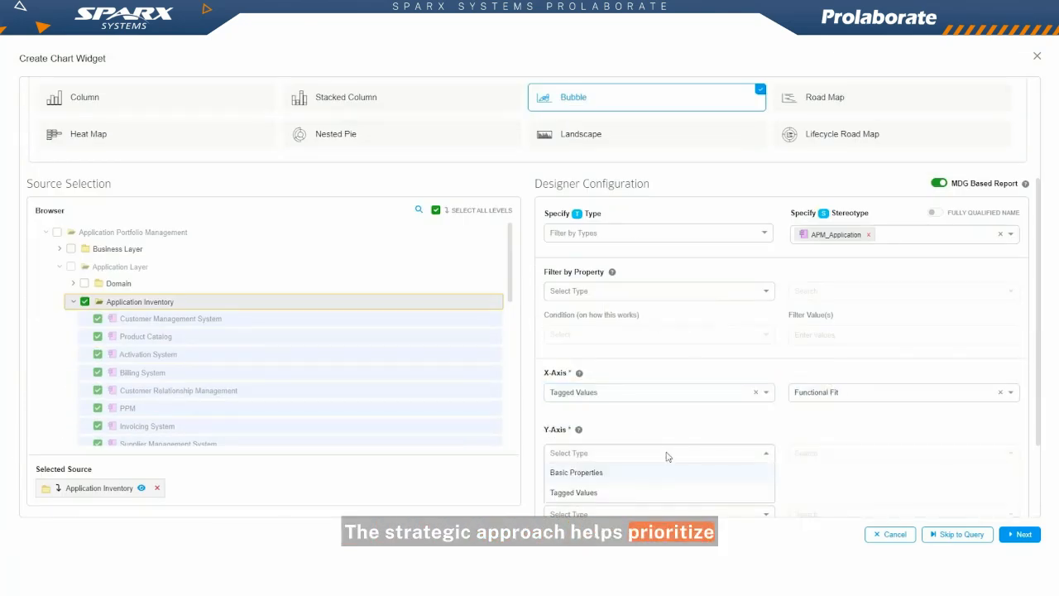
{"action": "scroll", "coordinate": [768, 450], "scroll_direction": "down", "scroll_amount": 2}
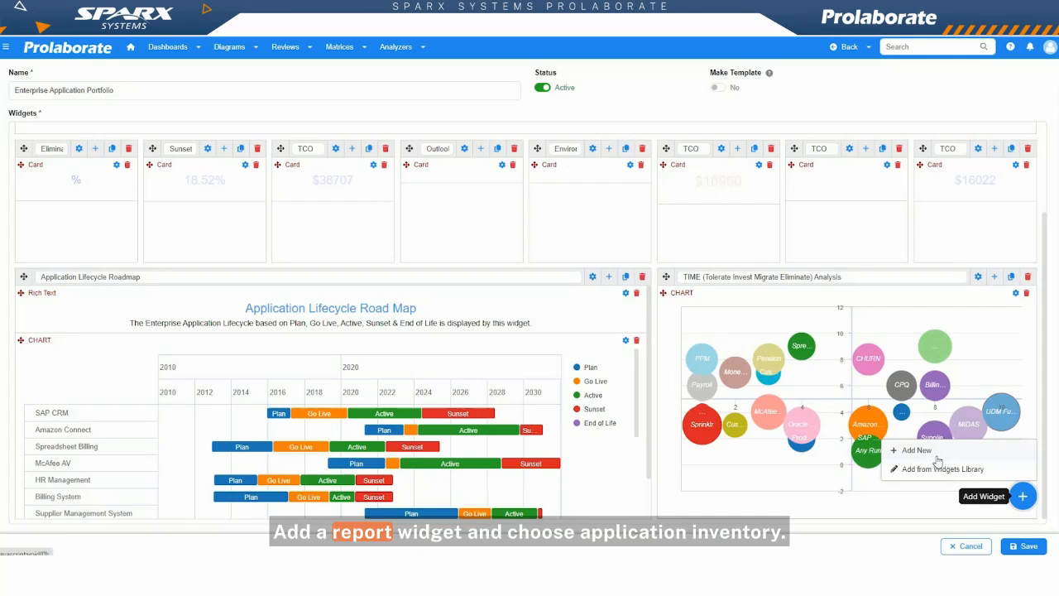
Add a Reports widget titled Applications Inventory with the Application Inventory package as its source.
{"action": "left_click", "coordinate": [936, 456]}
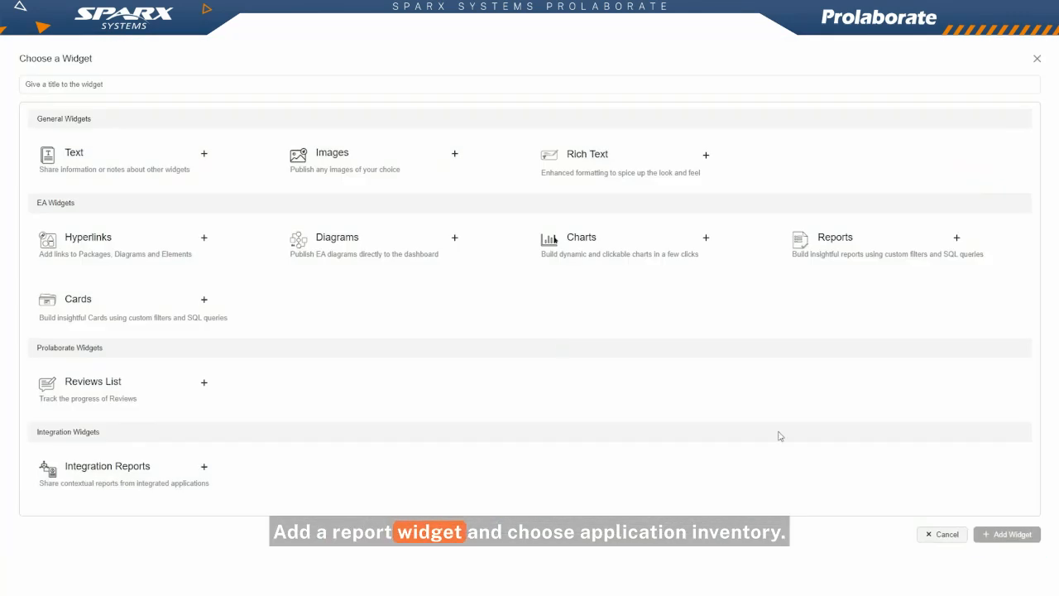
{"action": "left_click", "coordinate": [946, 253]}
{"action": "left_click", "coordinate": [700, 296]}
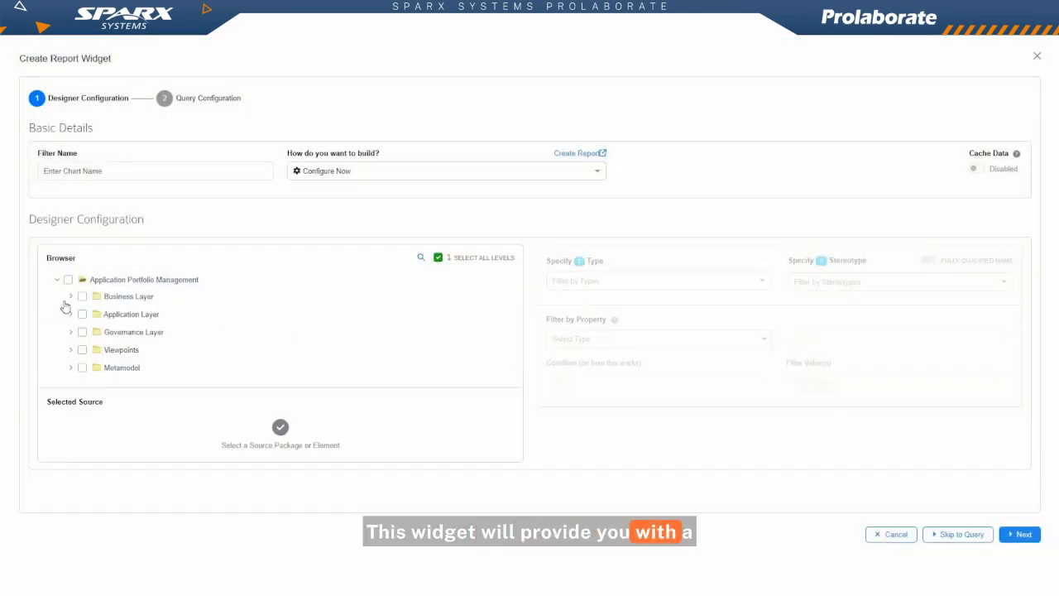
{"action": "left_click", "coordinate": [70, 314]}
{"action": "left_click", "coordinate": [95, 349]}
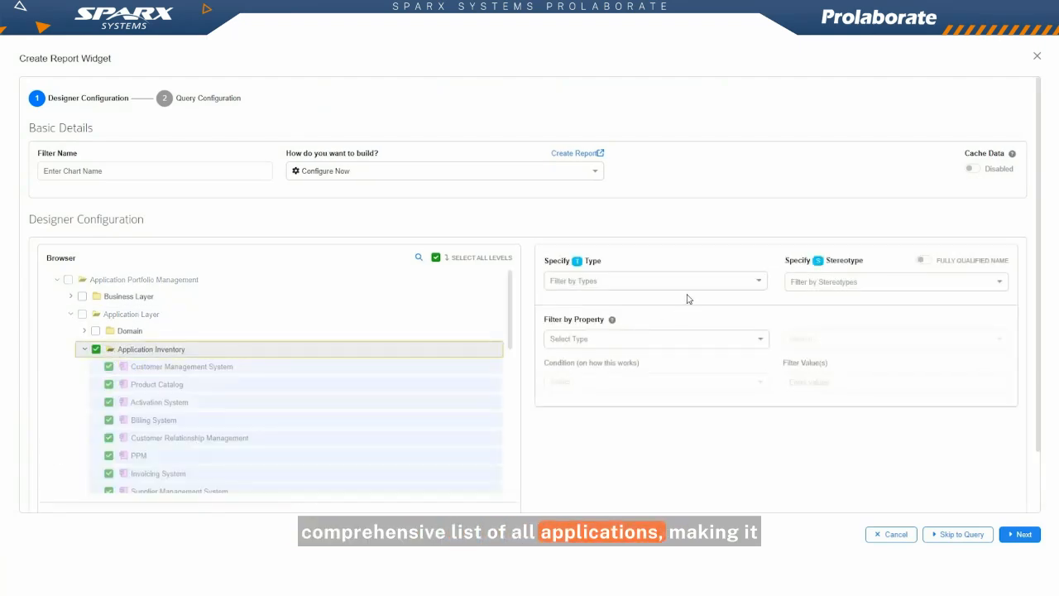
Filter the report by type Component and stereotype APM_Application, then save it and widen its widget to the roadmap's width.
{"action": "left_click", "coordinate": [810, 283]}
{"action": "left_click", "coordinate": [842, 322]}
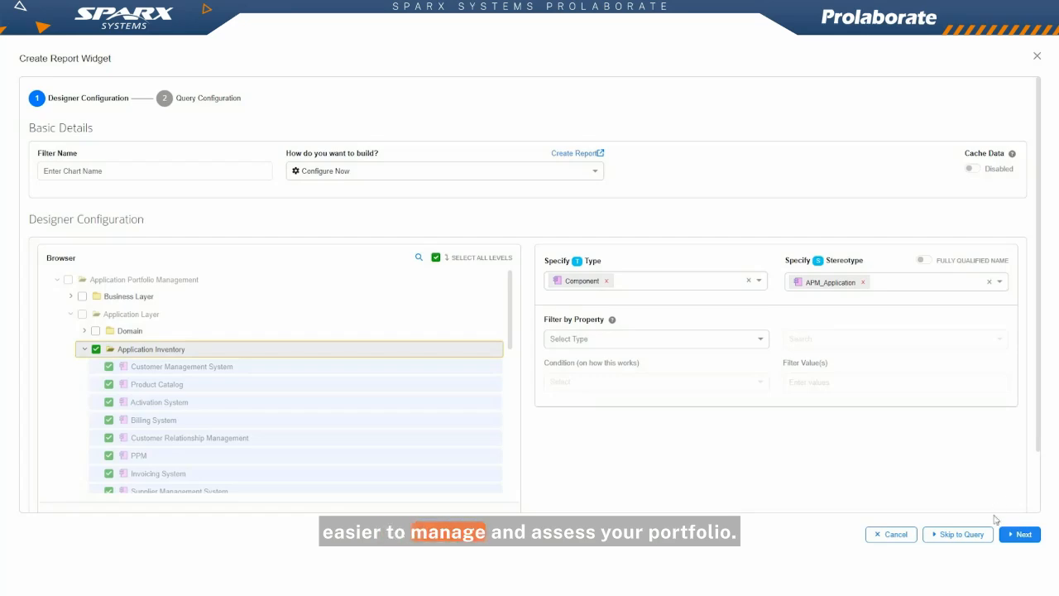
{"action": "left_click", "coordinate": [1008, 534]}
{"action": "left_click", "coordinate": [1017, 536]}
{"action": "scroll", "coordinate": [283, 522], "scroll_direction": "down", "scroll_amount": 1}
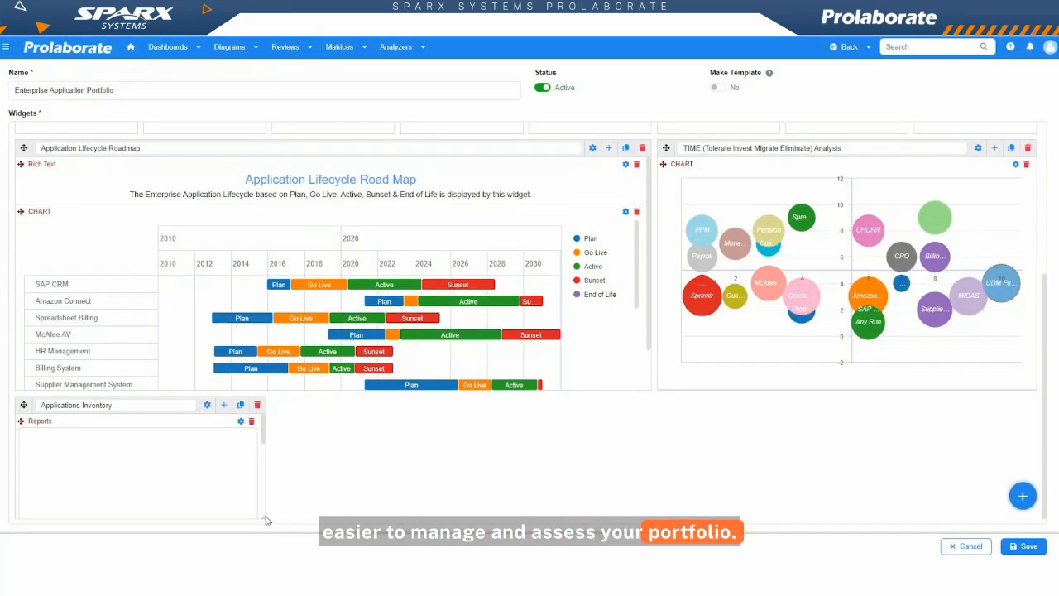
{"action": "left_click_drag", "start_coordinate": [266, 520], "coordinate": [628, 489]}
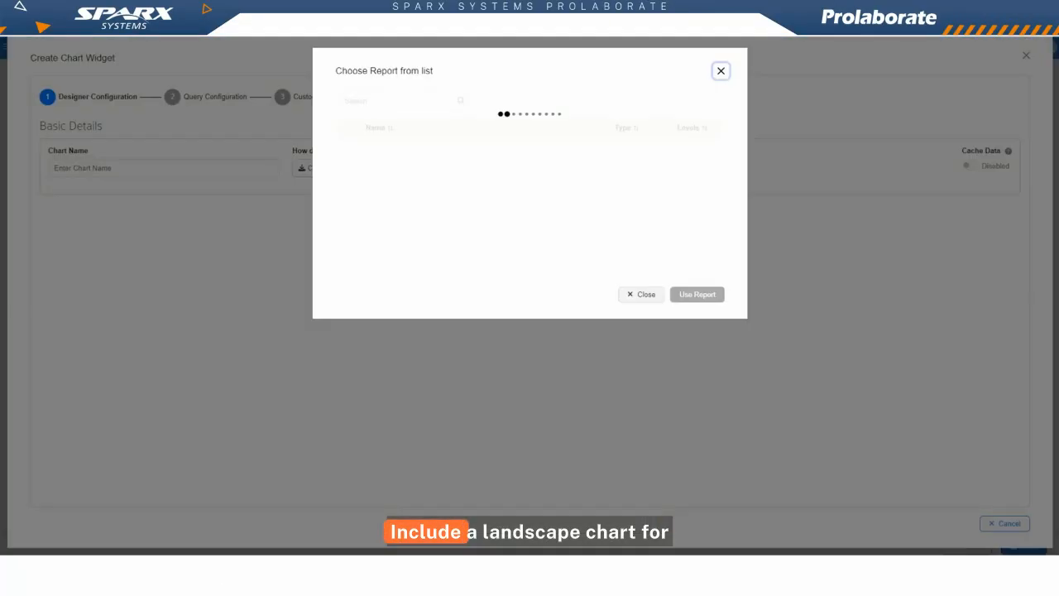
Create a Landscape chart with the Domain package under Application Layer as its source.
{"action": "left_click", "coordinate": [702, 296]}
{"action": "left_click", "coordinate": [581, 301]}
{"action": "left_click", "coordinate": [47, 399]}
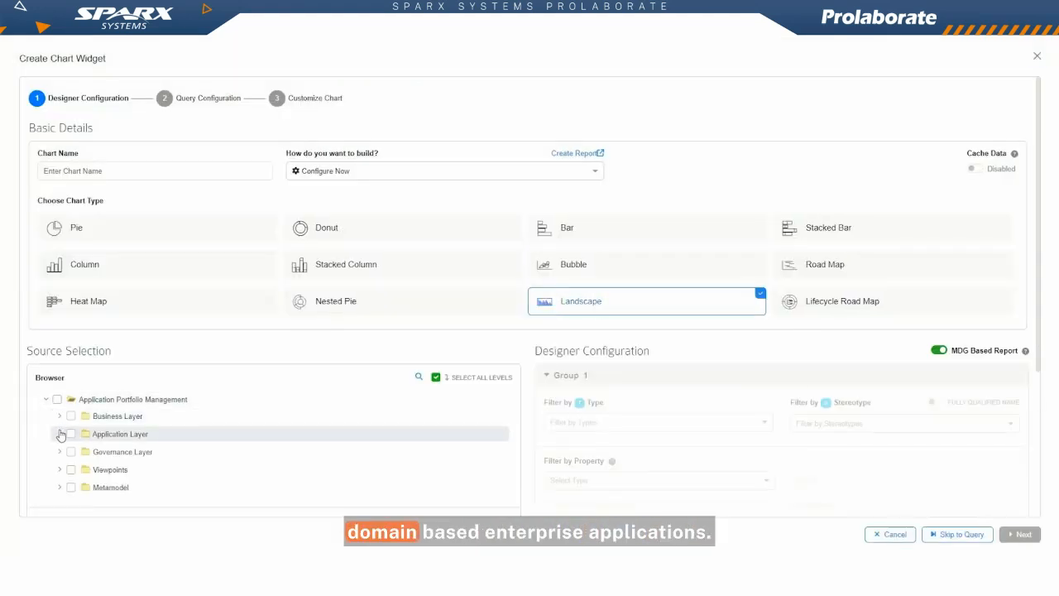
{"action": "left_click", "coordinate": [60, 435]}
{"action": "scroll", "coordinate": [86, 438], "scroll_direction": "down", "scroll_amount": 1}
{"action": "left_click", "coordinate": [84, 395]}
Filter Group 1 of the Landscape chart by type Class and stereotype APM_ApplicationDomain.
{"action": "left_click", "coordinate": [588, 367]}
{"action": "left_click", "coordinate": [581, 406]}
{"action": "left_click", "coordinate": [831, 367]}
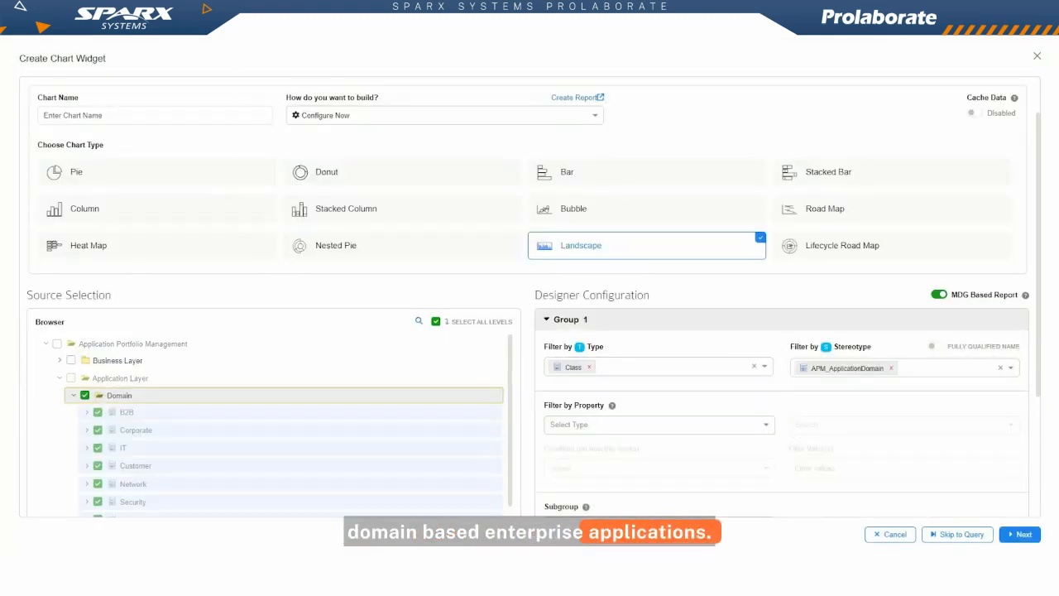
Add Group 2 with Target To Source Aggregation connectors of stereotype PartOf, filtered by type Class and stereotype APM_ApplicationSubDomain.
{"action": "scroll", "coordinate": [867, 450], "scroll_direction": "down", "scroll_amount": 3}
{"action": "left_click", "coordinate": [981, 501]}
{"action": "scroll", "coordinate": [981, 463], "scroll_direction": "down", "scroll_amount": 2}
{"action": "left_click", "coordinate": [631, 475]}
{"action": "left_click", "coordinate": [621, 501]}
{"action": "left_click", "coordinate": [891, 488]}
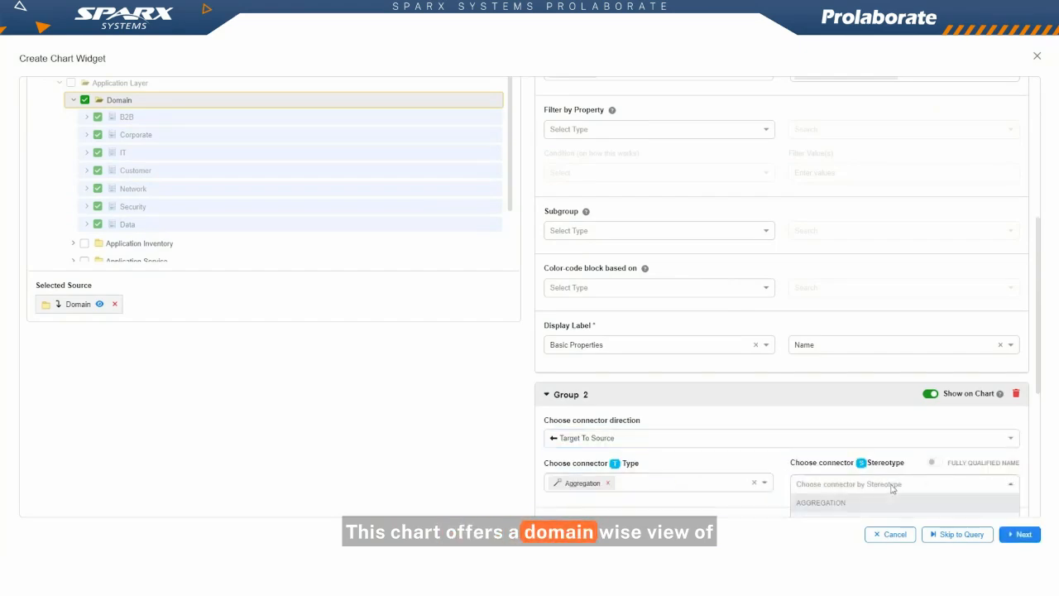
{"action": "left_click", "coordinate": [877, 501]}
{"action": "scroll", "coordinate": [794, 413], "scroll_direction": "down", "scroll_amount": 4}
{"action": "left_click", "coordinate": [703, 323]}
{"action": "left_click", "coordinate": [861, 361]}
{"action": "scroll", "coordinate": [684, 439], "scroll_direction": "down", "scroll_amount": 2}
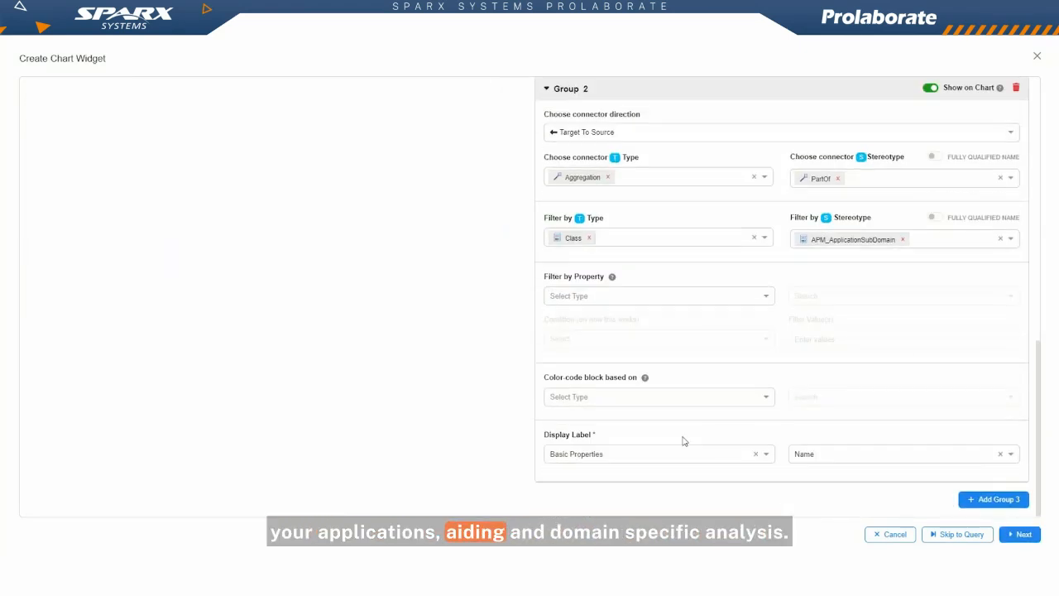
Add Group 3 with Target To Source Aggregation connectors of stereotype PartOf, filtered by type Component and stereotype APM_Application.
{"action": "left_click", "coordinate": [992, 499]}
{"action": "scroll", "coordinate": [984, 488], "scroll_direction": "down", "scroll_amount": 1}
{"action": "left_click", "coordinate": [728, 437]}
{"action": "left_click", "coordinate": [723, 480]}
{"action": "left_click", "coordinate": [694, 482]}
{"action": "left_click", "coordinate": [661, 506]}
{"action": "scroll", "coordinate": [753, 426], "scroll_direction": "down", "scroll_amount": 1}
Color-code the Group 3 blocks by a tagged value and save the Landscape chart.
{"action": "left_click", "coordinate": [699, 398]}
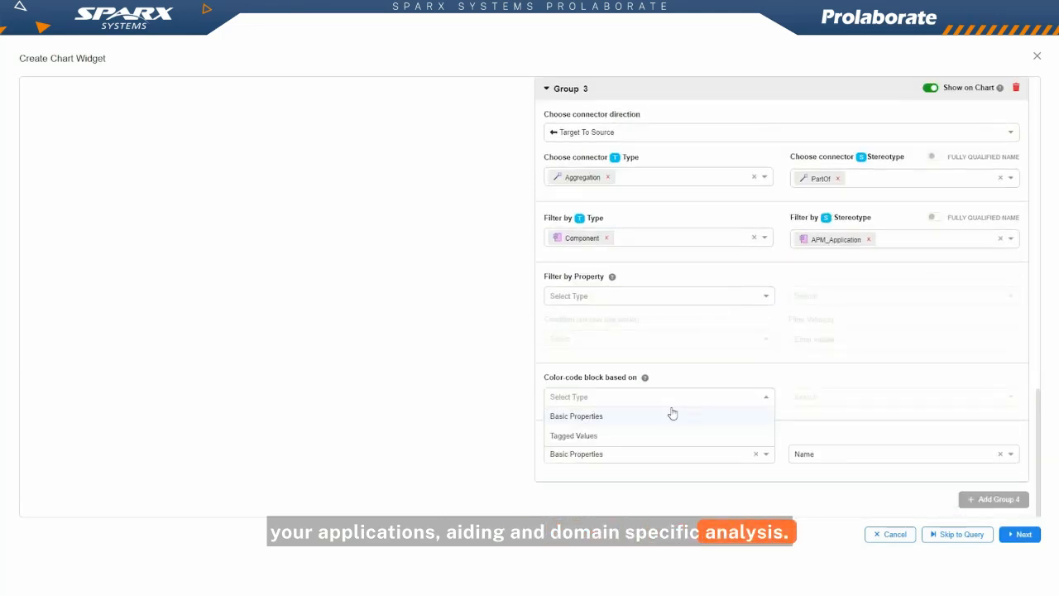
{"action": "left_click", "coordinate": [662, 436]}
{"action": "left_click", "coordinate": [897, 397]}
{"action": "left_click", "coordinate": [893, 436]}
{"action": "left_click", "coordinate": [1021, 535]}
{"action": "left_click", "coordinate": [1021, 539]}
{"action": "left_click", "coordinate": [1021, 534]}
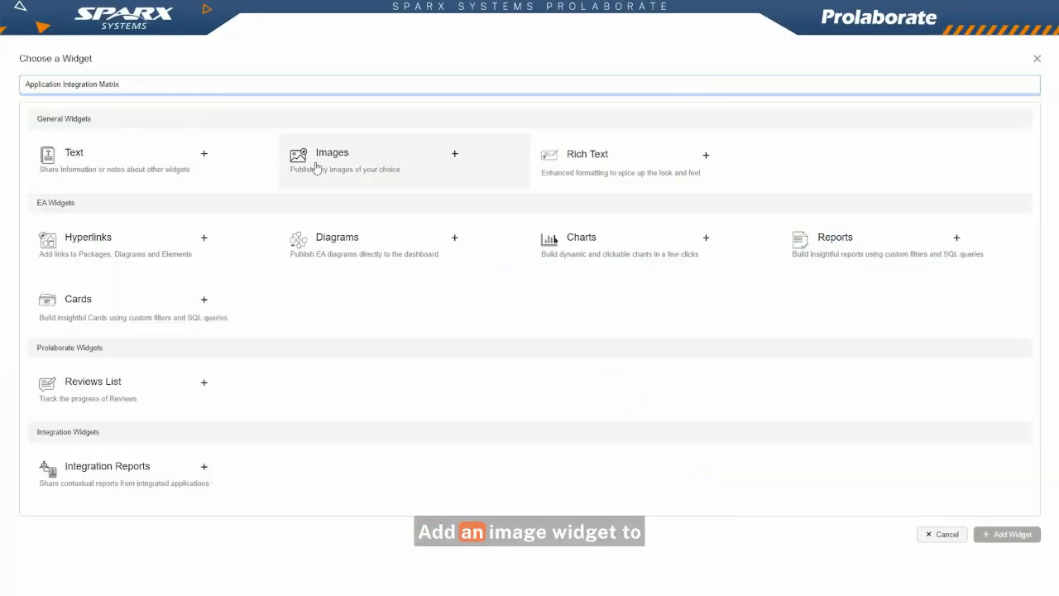
{"action": "left_click", "coordinate": [454, 158]}
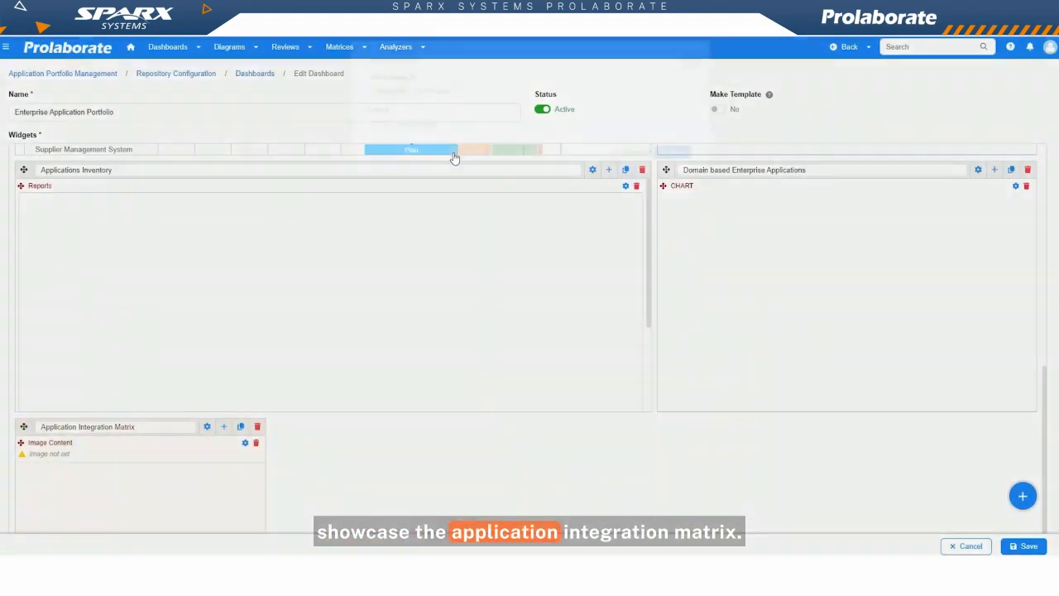
{"action": "left_click", "coordinate": [361, 121]}
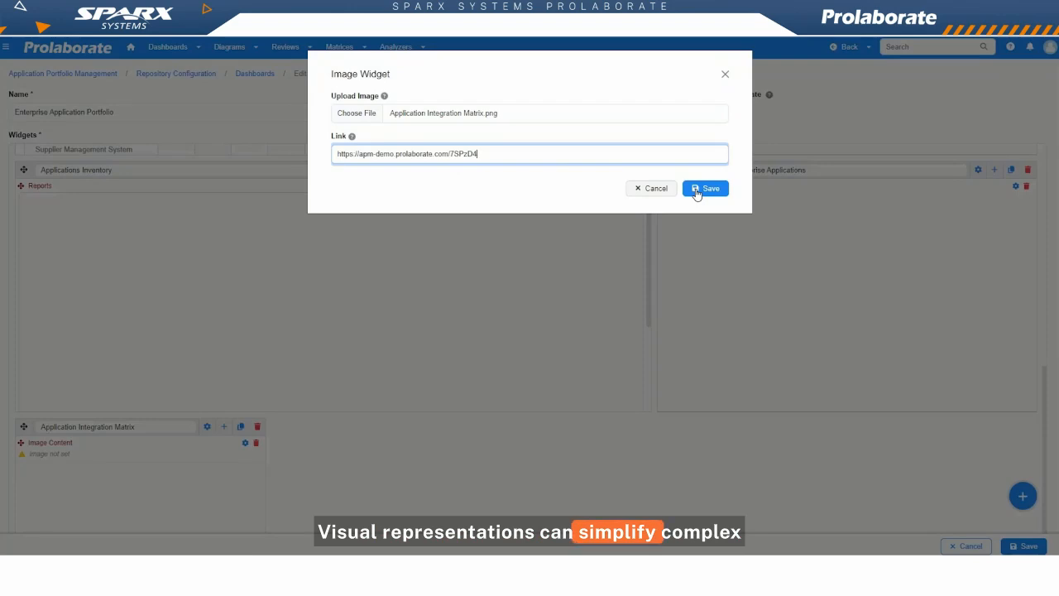
{"action": "left_click", "coordinate": [697, 189]}
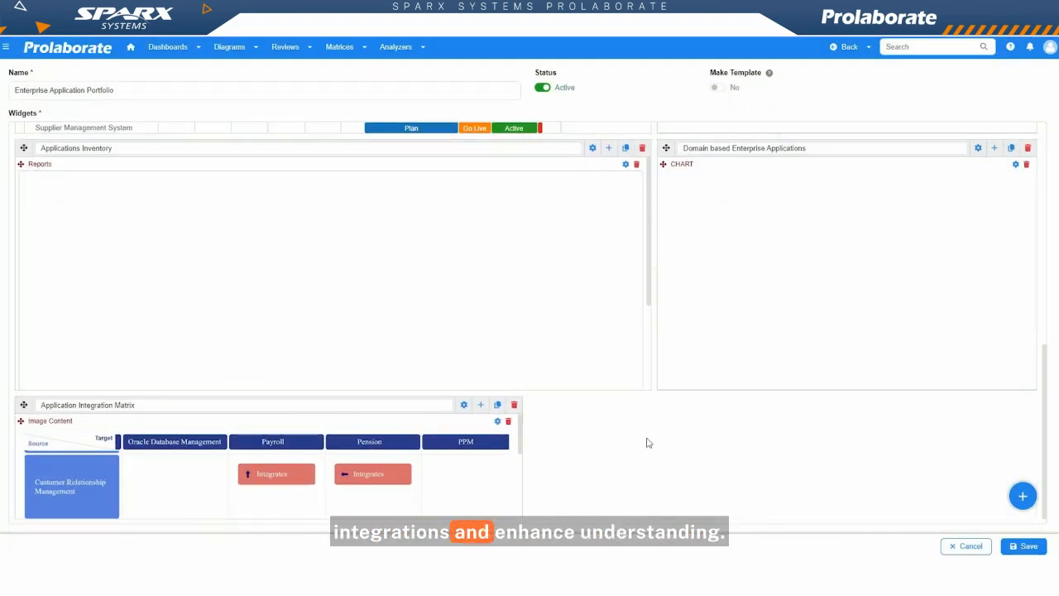
Add a Connection Graph image widget using Connection Graph.png and enlarge it to fill the space beside the integration matrix.
{"action": "scroll", "coordinate": [520, 515], "scroll_direction": "down", "scroll_amount": 3}
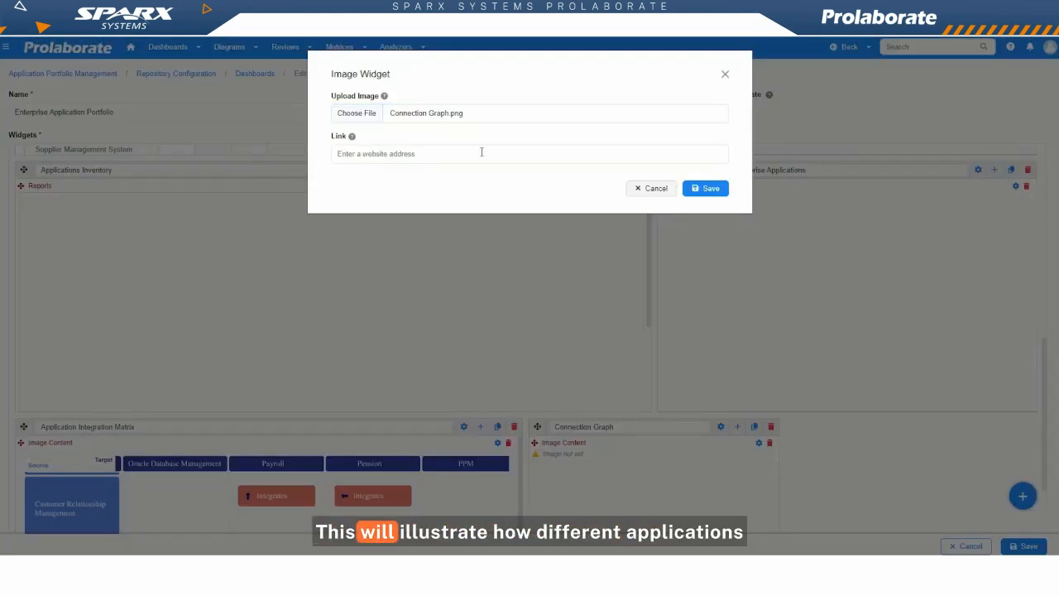
{"action": "left_click", "coordinate": [710, 189]}
{"action": "scroll", "coordinate": [839, 461], "scroll_direction": "down", "scroll_amount": 2}
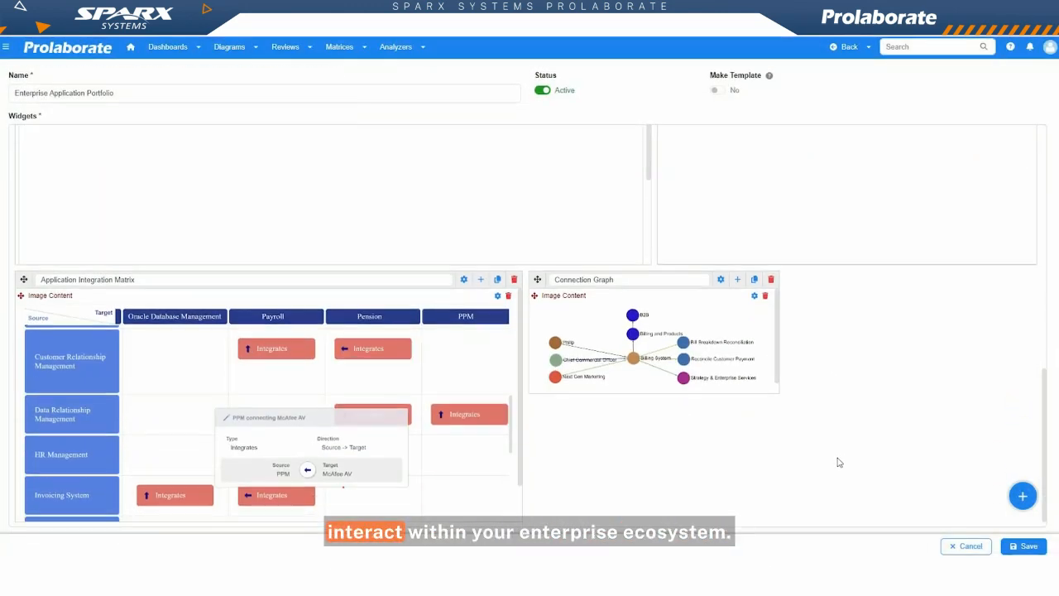
{"action": "left_click_drag", "start_coordinate": [778, 424], "coordinate": [931, 492]}
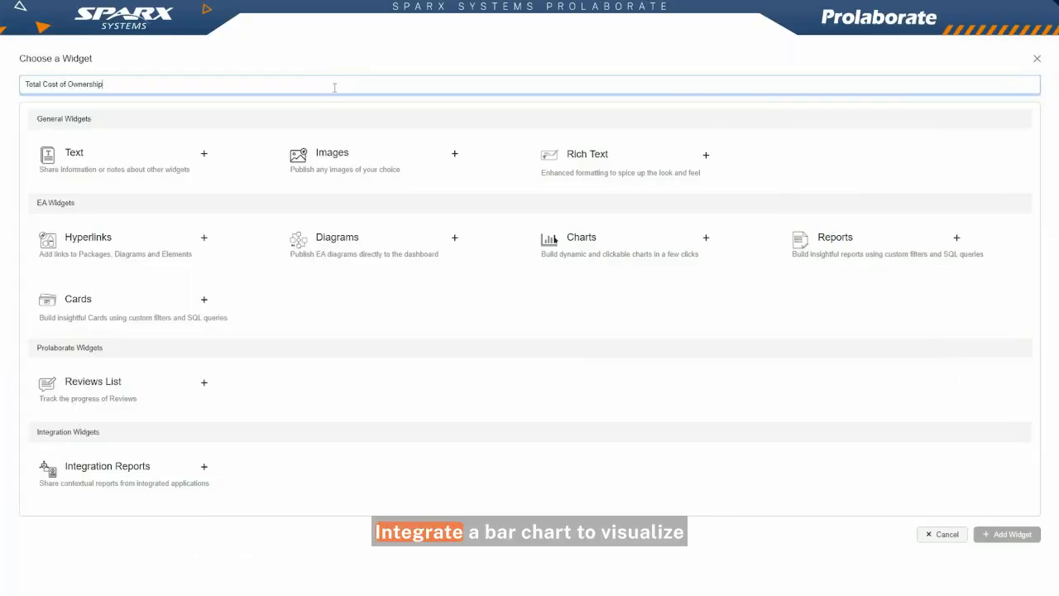
Add a Total Cost of Ownership rich text widget reading "Understand the Total cost of ownership for Applications" and start a Column chart in it.
{"action": "left_click", "coordinate": [704, 155]}
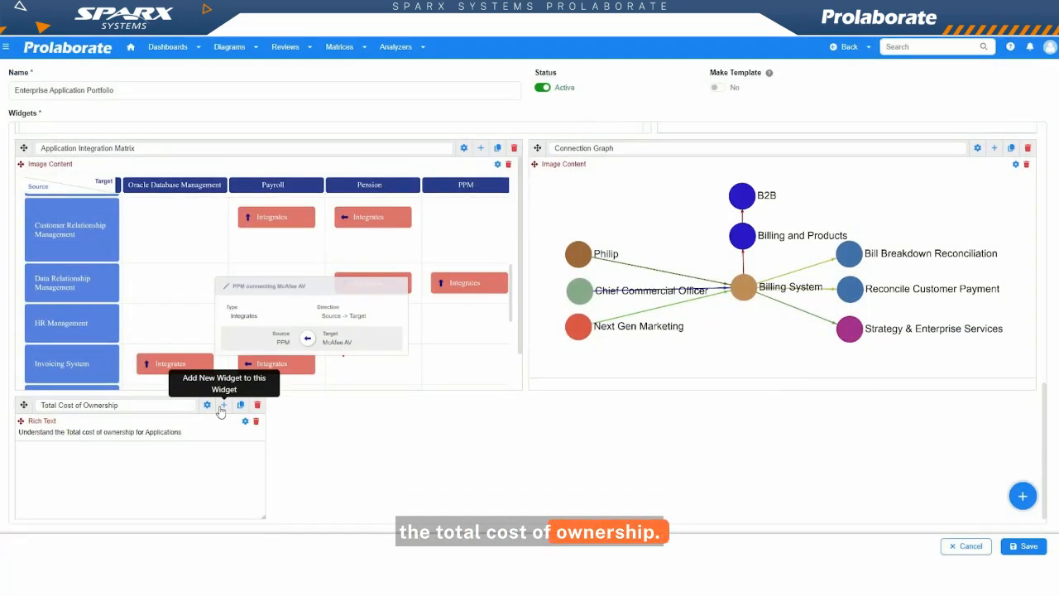
{"action": "left_click", "coordinate": [223, 404]}
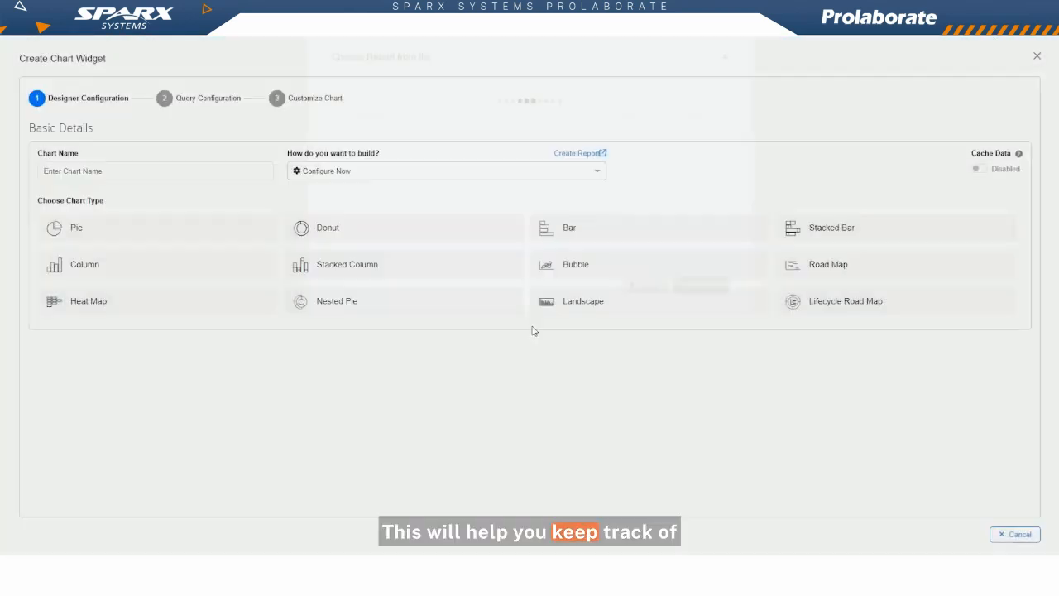
{"action": "left_click", "coordinate": [149, 286]}
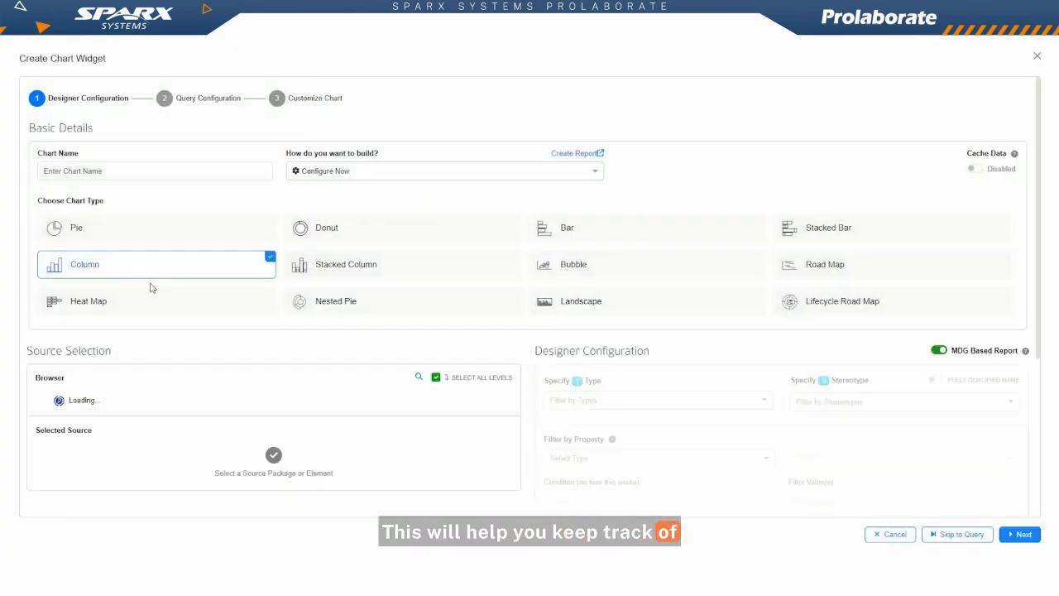
Use the Application Inventory package as the Column chart's source and filter it by stereotype APM_Application.
{"action": "left_click", "coordinate": [229, 469]}
{"action": "scroll", "coordinate": [530, 331], "scroll_direction": "down", "scroll_amount": 3}
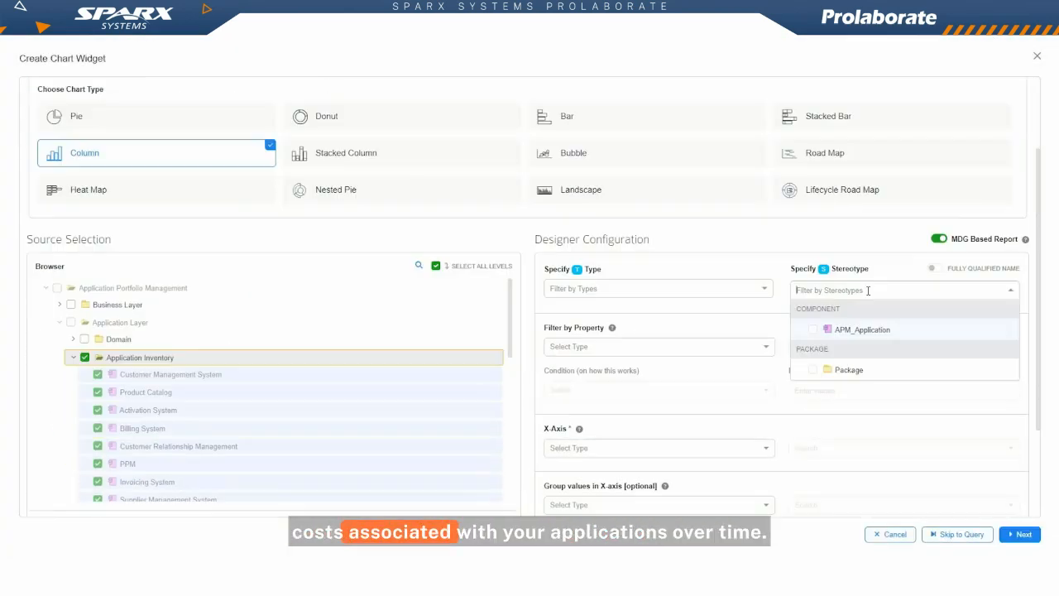
{"action": "left_click", "coordinate": [843, 326]}
Set the X-axis to the Data Classification tagged value and the Y-axis to the sum of the Total Cost of Ownership tagged value.
{"action": "left_click", "coordinate": [705, 337]}
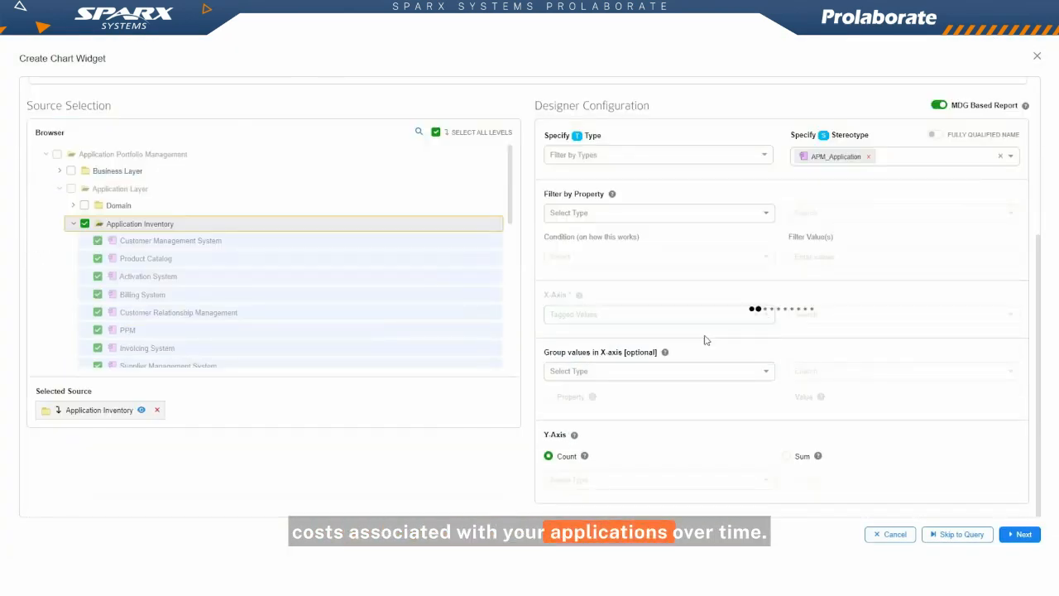
{"action": "left_click", "coordinate": [830, 313]}
{"action": "type", "text": "data"}
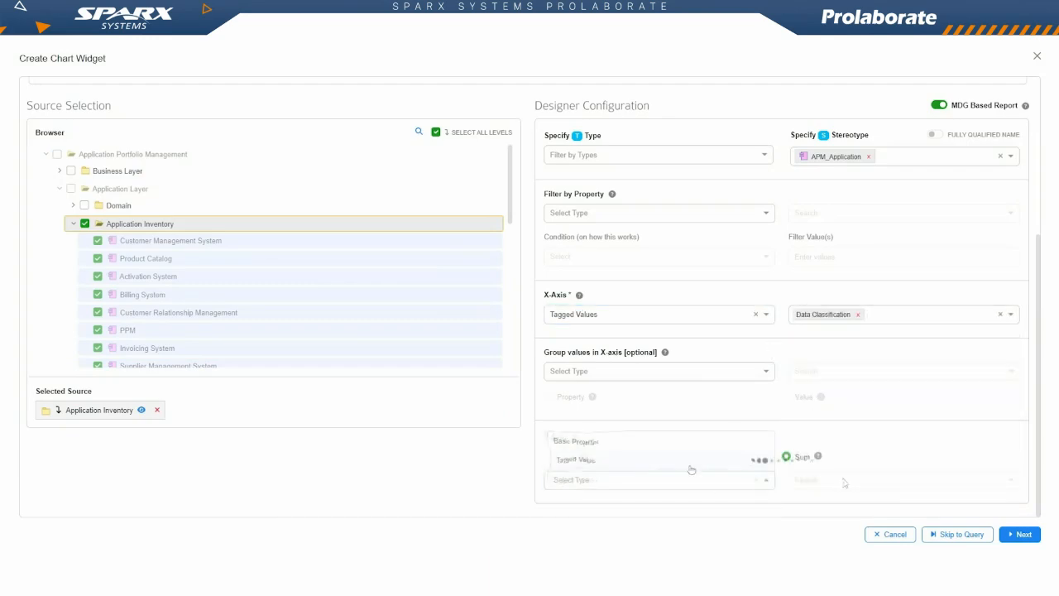
{"action": "left_click", "coordinate": [909, 477]}
{"action": "type", "text": "tot"}
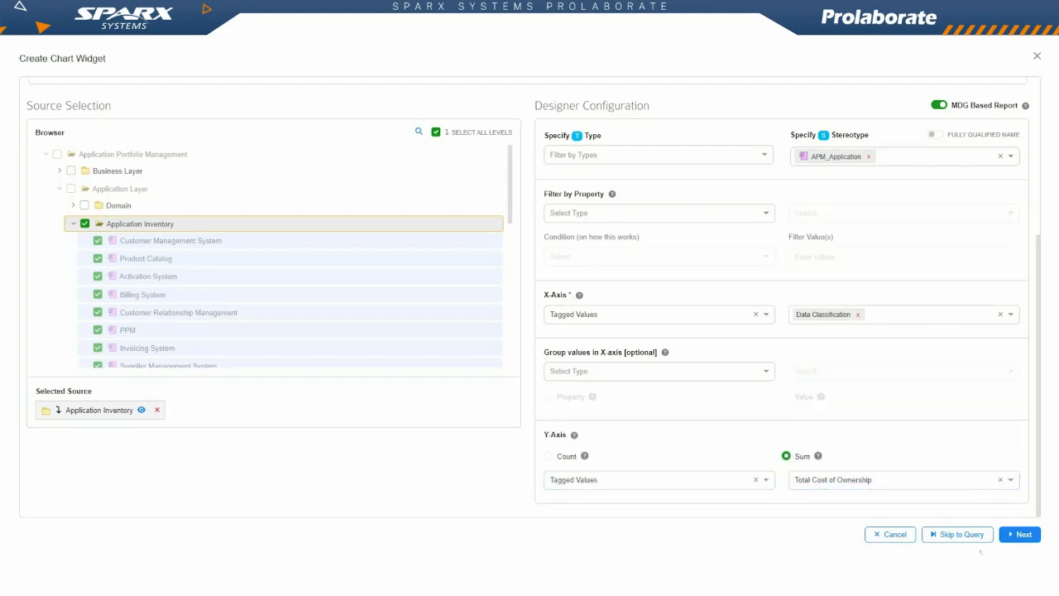
Save the Column chart and widen the Total Cost of Ownership widget to about half the dashboard's width.
{"action": "left_click", "coordinate": [1019, 533]}
{"action": "left_click", "coordinate": [1010, 537]}
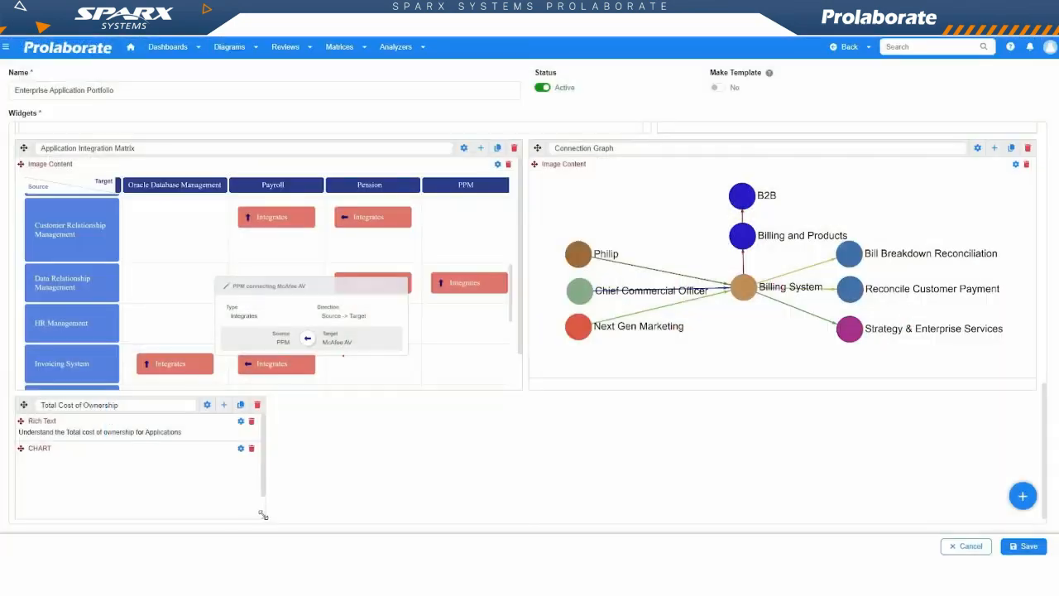
{"action": "left_click_drag", "start_coordinate": [263, 514], "coordinate": [550, 497]}
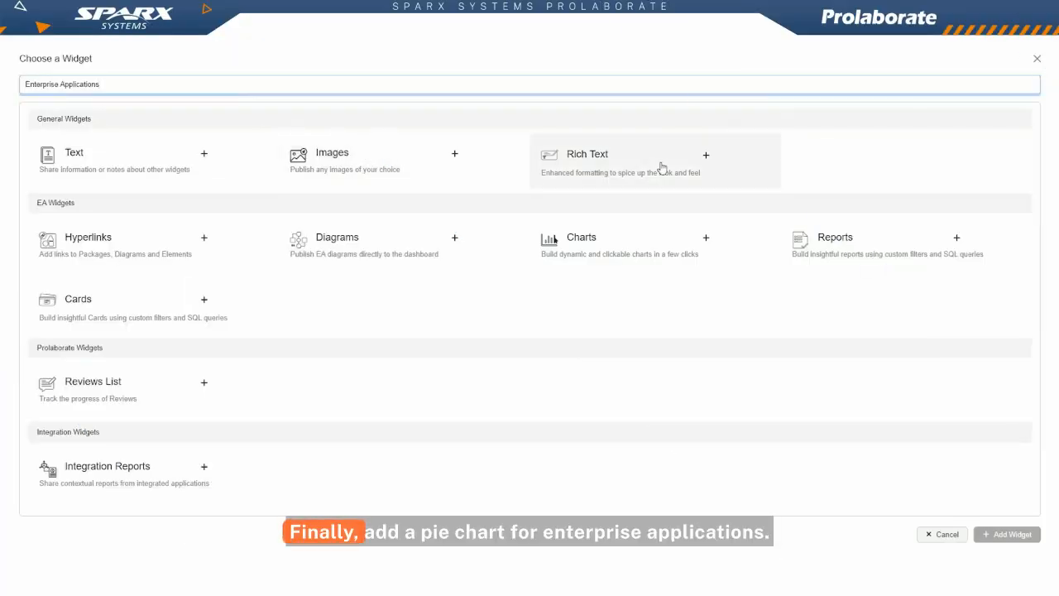
Add rich text to the Enterprise Applications widget: its title and "Slice and Dice Enterprise Applications based on various metrics to understand your Application Landscape".
{"action": "left_click", "coordinate": [704, 160]}
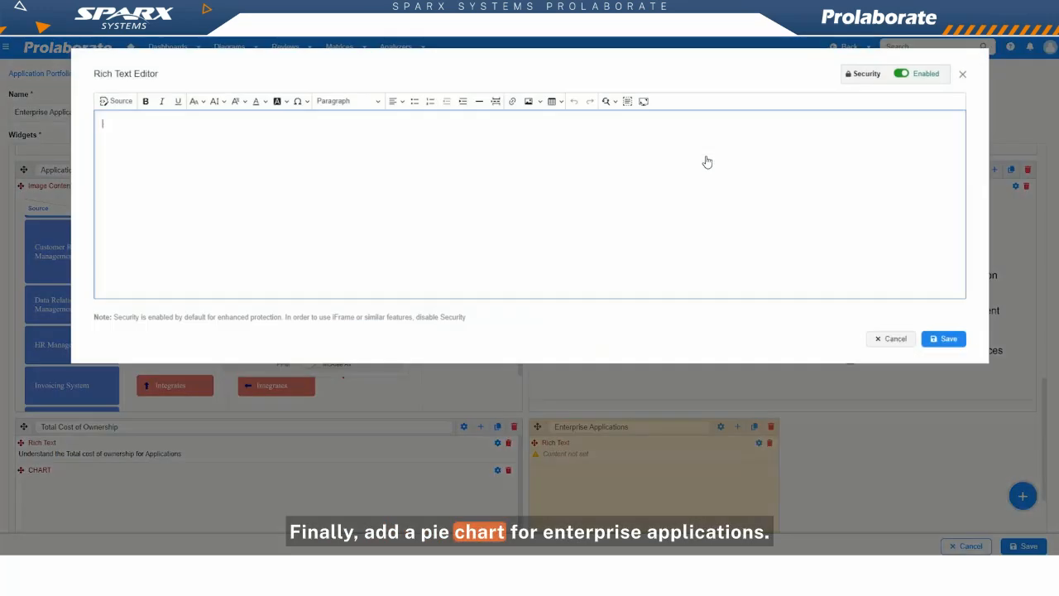
{"action": "left_click", "coordinate": [103, 104]}
{"action": "key", "text": "ctrl+v"}
{"action": "left_click", "coordinate": [103, 104]}
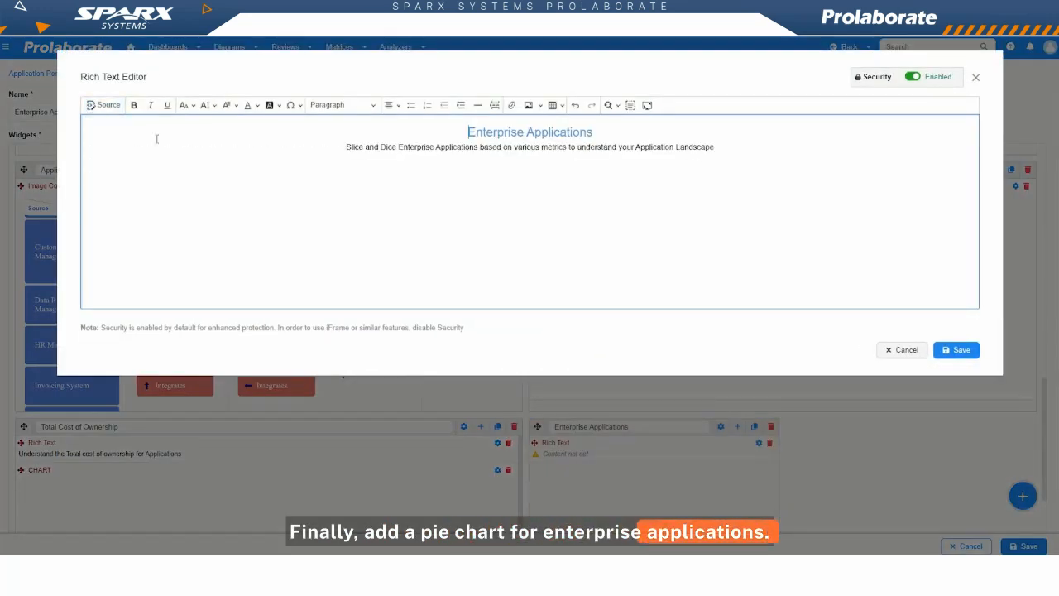
{"action": "left_click", "coordinate": [955, 349]}
{"action": "scroll", "coordinate": [917, 442], "scroll_direction": "down", "scroll_amount": 3}
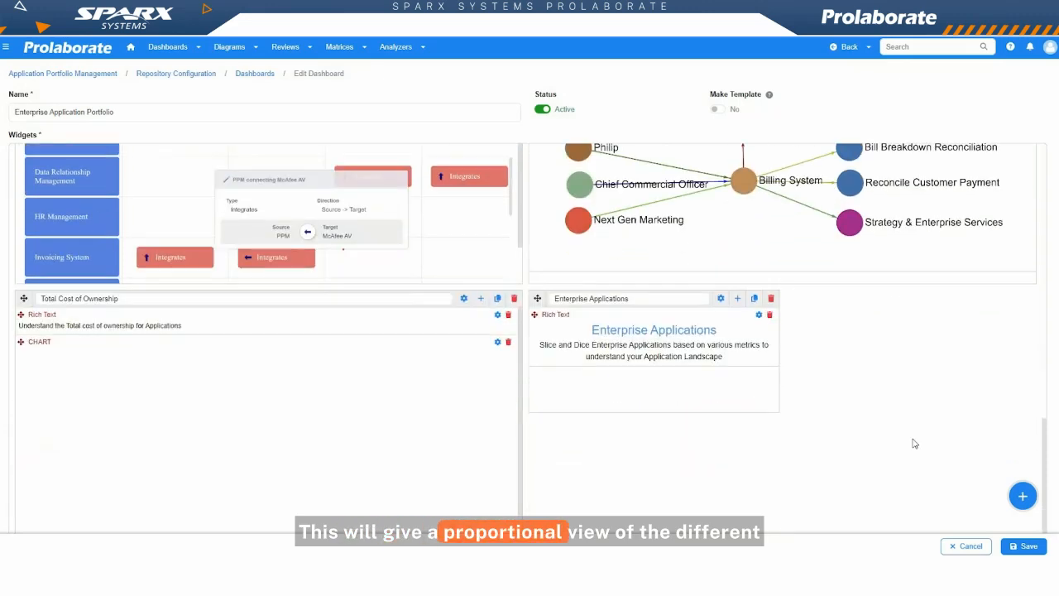
Start a Pie chart in the Enterprise Applications widget with the Application Inventory package from the Application Layer as its source.
{"action": "left_click", "coordinate": [737, 300]}
{"action": "left_click", "coordinate": [706, 211]}
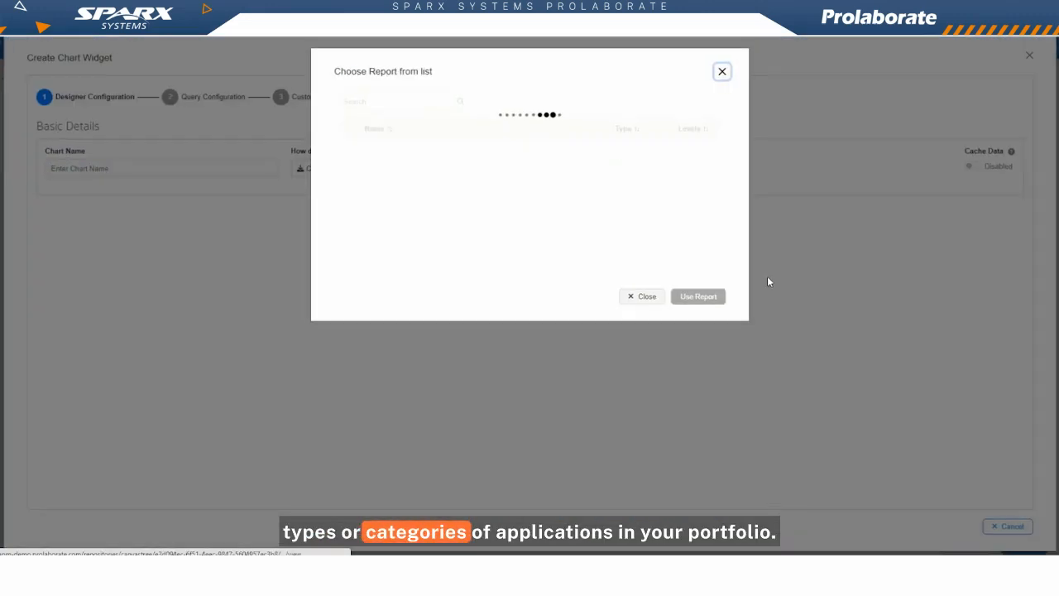
{"action": "left_click", "coordinate": [690, 303]}
{"action": "left_click", "coordinate": [76, 228]}
{"action": "left_click", "coordinate": [45, 400]}
{"action": "left_click", "coordinate": [59, 435]}
{"action": "left_click", "coordinate": [84, 468]}
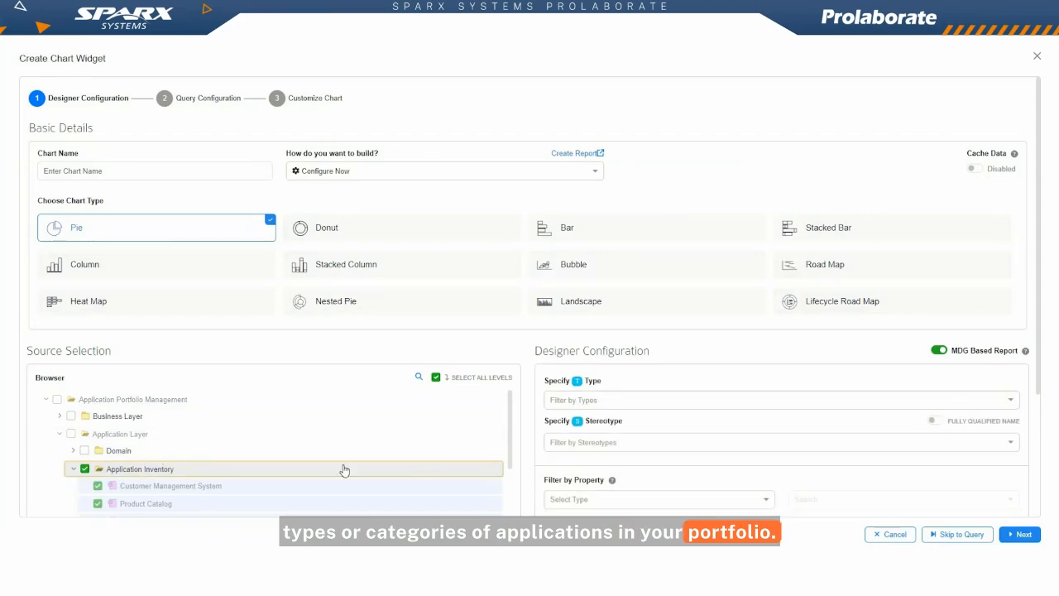
Filter the Pie chart by stereotype APM_Application and build it on the Application Type tagged value.
{"action": "scroll", "coordinate": [497, 438], "scroll_direction": "down", "scroll_amount": 4}
{"action": "left_click", "coordinate": [596, 332]}
{"action": "left_click", "coordinate": [597, 369]}
{"action": "scroll", "coordinate": [579, 406], "scroll_direction": "down", "scroll_amount": 1}
{"action": "left_click", "coordinate": [597, 431]}
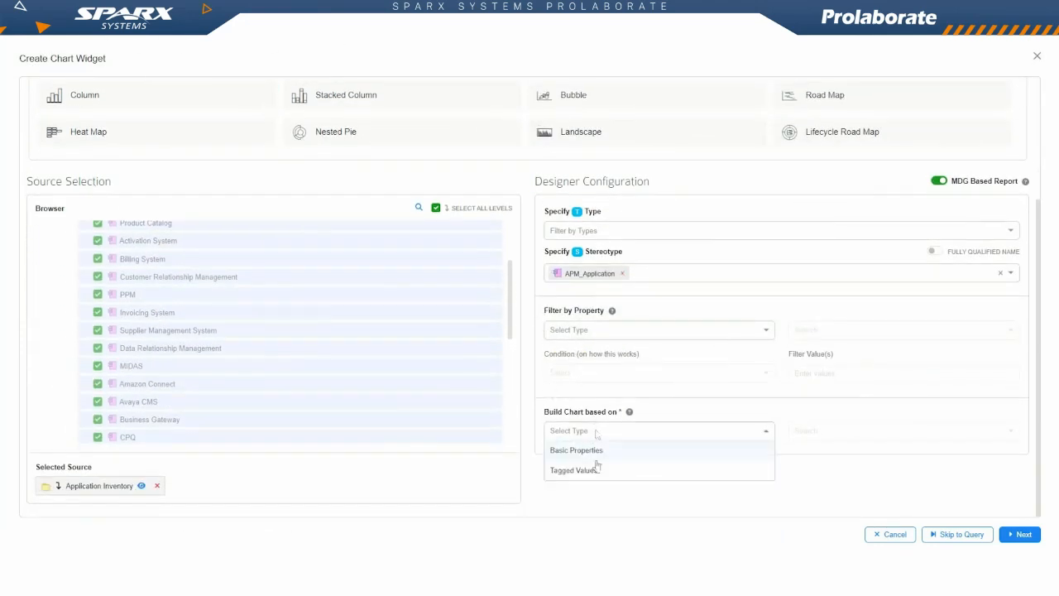
{"action": "left_click", "coordinate": [821, 431]}
{"action": "type", "text": "ation Type"}
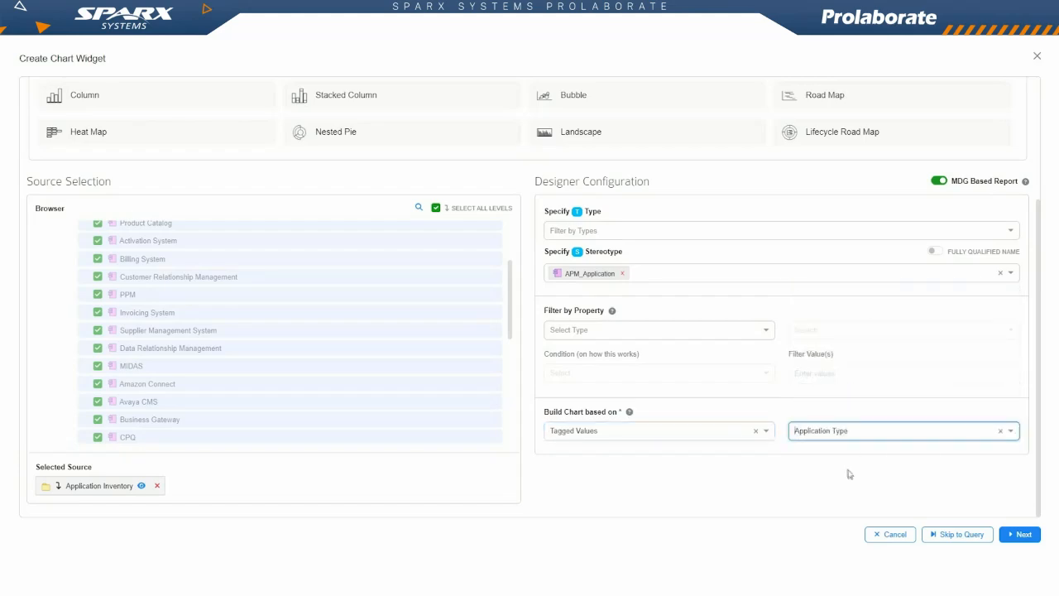
Finish configuring the Pie chart and save the Enterprise Application Portfolio dashboard.
{"action": "left_click", "coordinate": [1017, 535]}
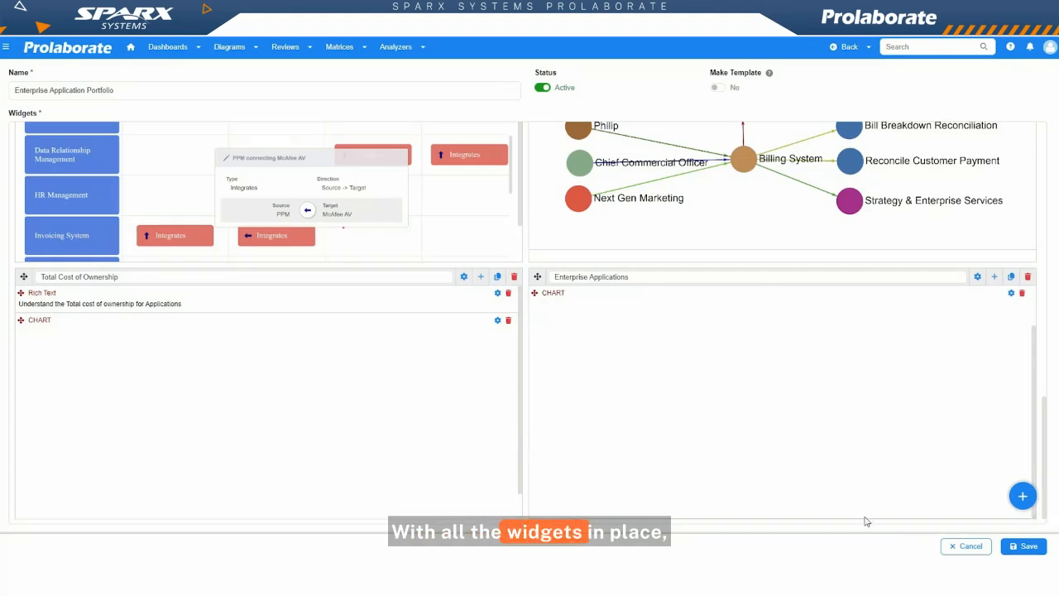
{"action": "left_click", "coordinate": [1026, 546]}
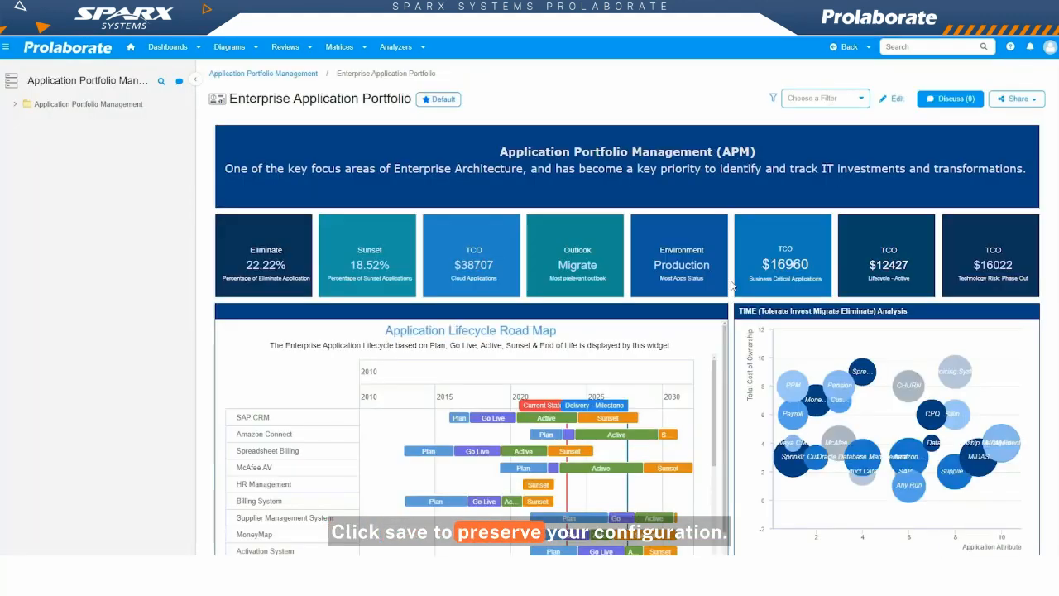
Review the saved dashboard from the cards and lifecycle roadmap through to the Total Cost of Ownership and Enterprise Applications charts.
{"action": "scroll", "coordinate": [731, 283], "scroll_direction": "down", "scroll_amount": 3}
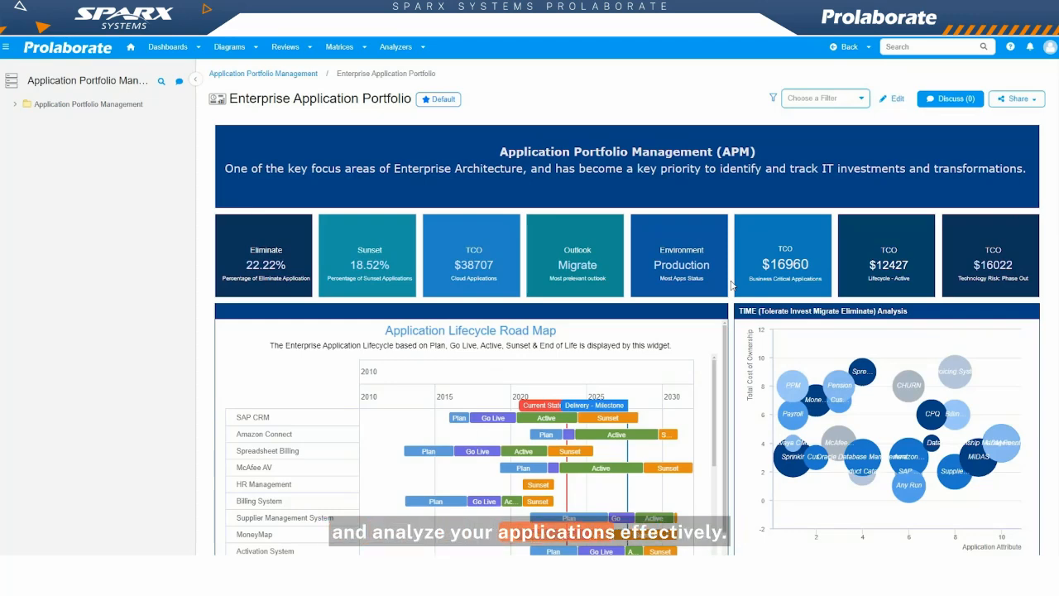
{"action": "scroll", "coordinate": [731, 286], "scroll_direction": "down", "scroll_amount": 2}
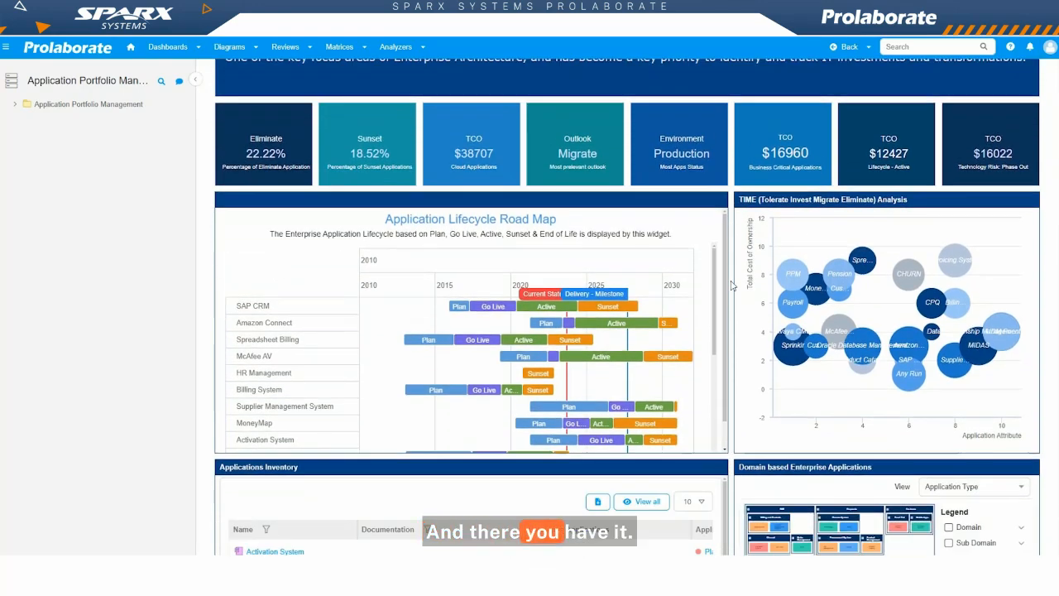
{"action": "scroll", "coordinate": [731, 286], "scroll_direction": "down", "scroll_amount": 5}
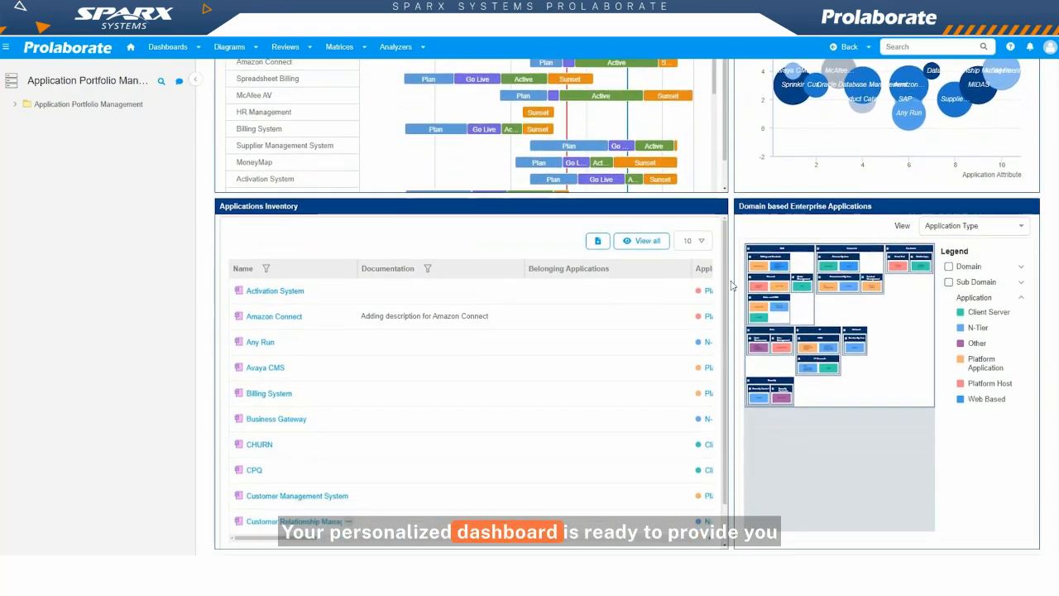
{"action": "scroll", "coordinate": [731, 285], "scroll_direction": "down", "scroll_amount": 2}
{"action": "scroll", "coordinate": [731, 286], "scroll_direction": "down", "scroll_amount": 3}
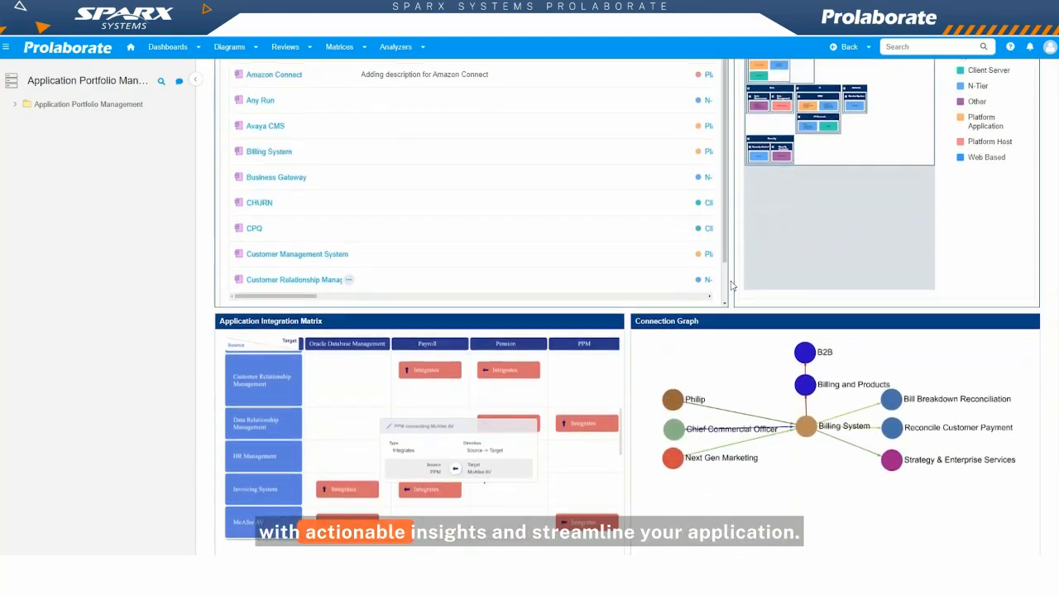
{"action": "scroll", "coordinate": [731, 286], "scroll_direction": "down", "scroll_amount": 5}
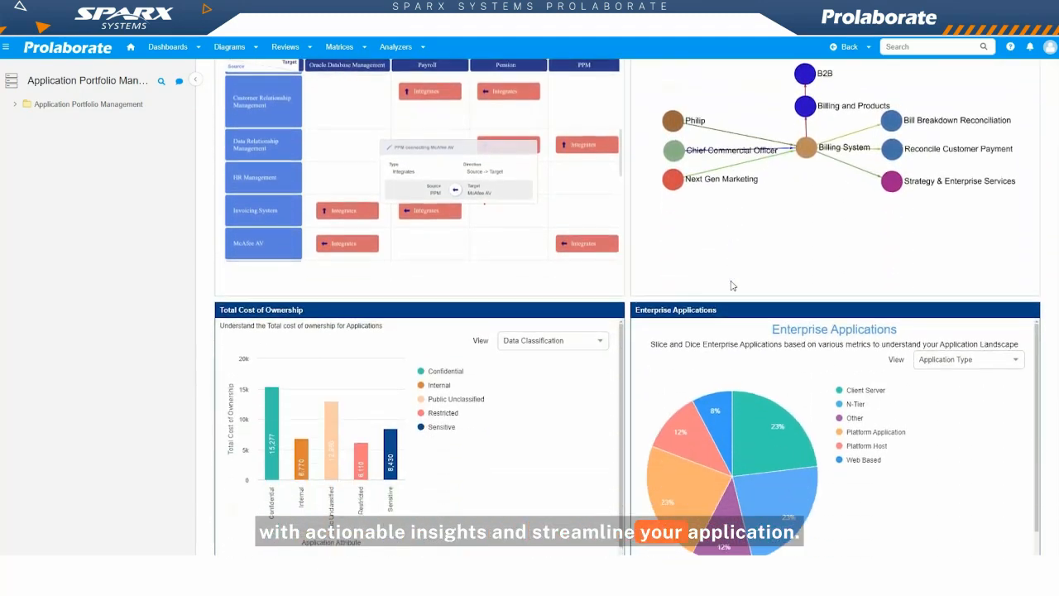
{"action": "scroll", "coordinate": [731, 285], "scroll_direction": "down", "scroll_amount": 1}
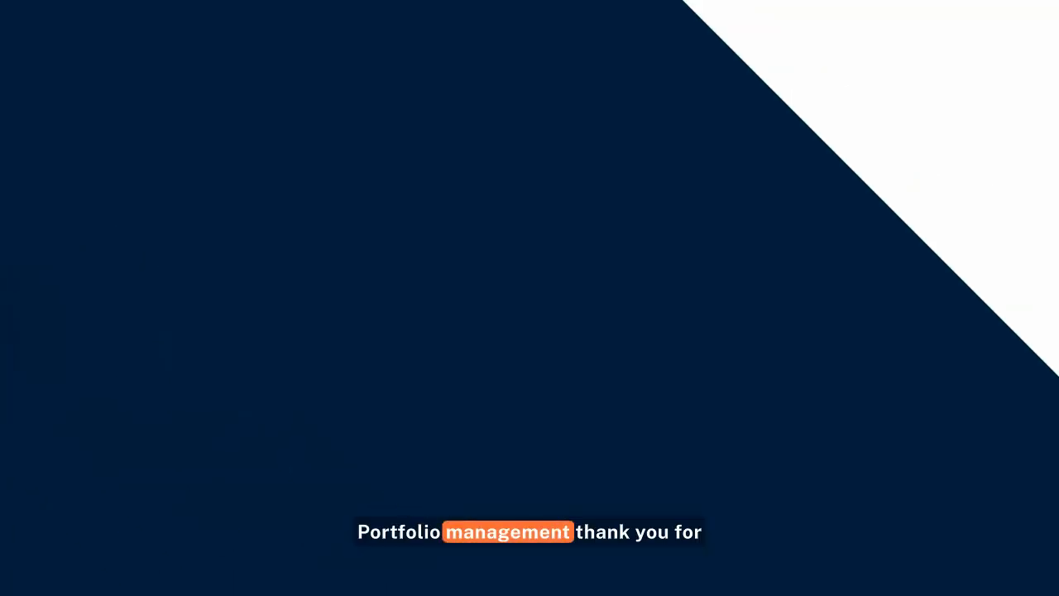